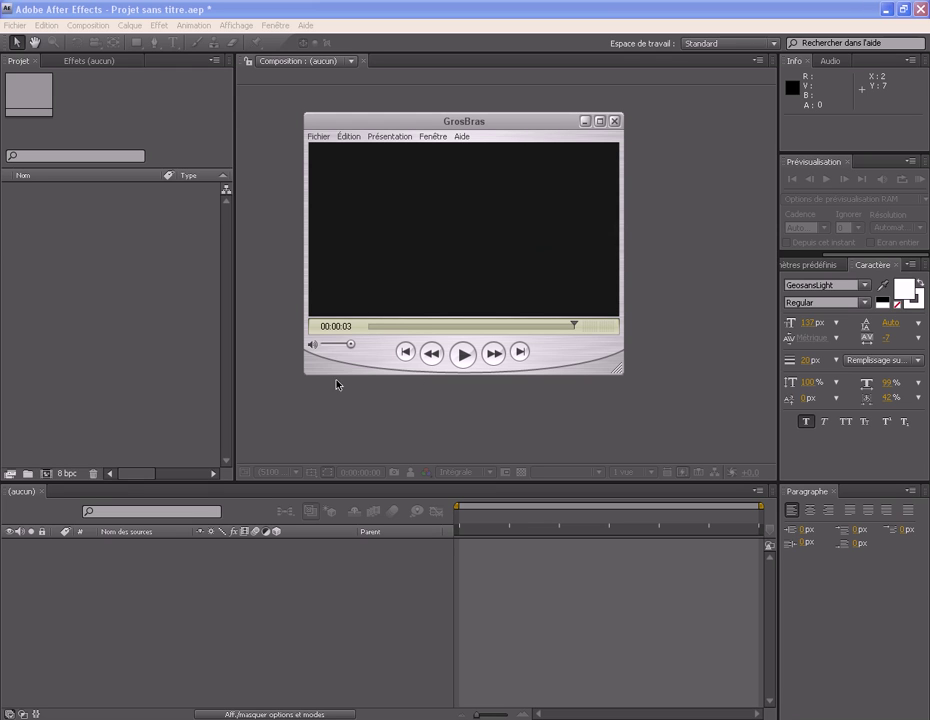
Scrub through the GrosBras preview video to examine the light-ray effect, and close the player.
mouse_move(370, 330)
left_mouse_down()
mouse_move(565, 329)
mouse_move(401, 321)
mouse_move(504, 320)
left_mouse_up()
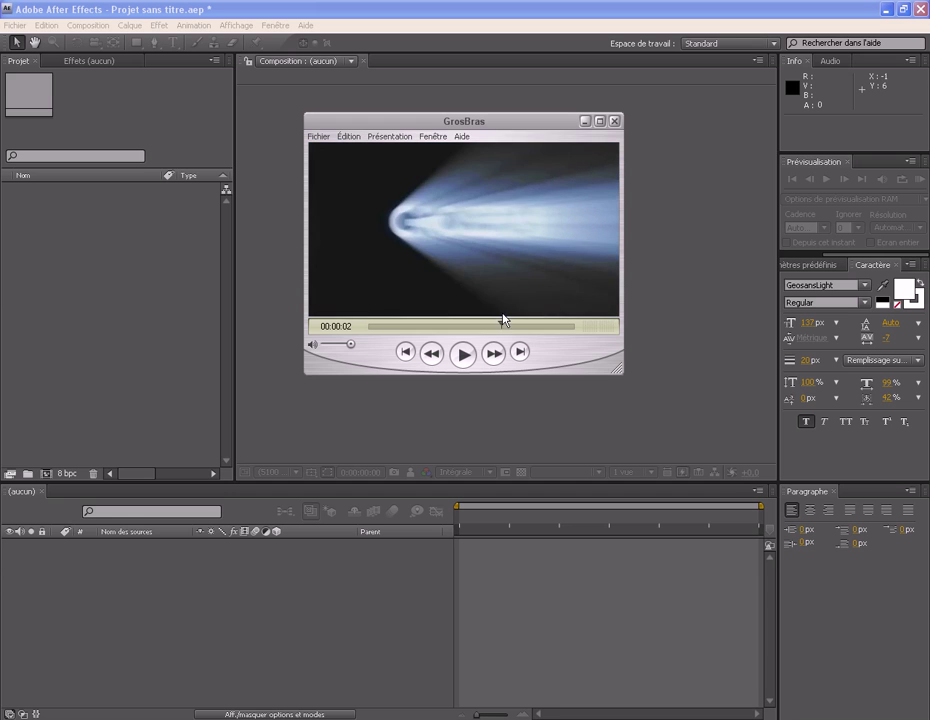
left_click(613, 121)
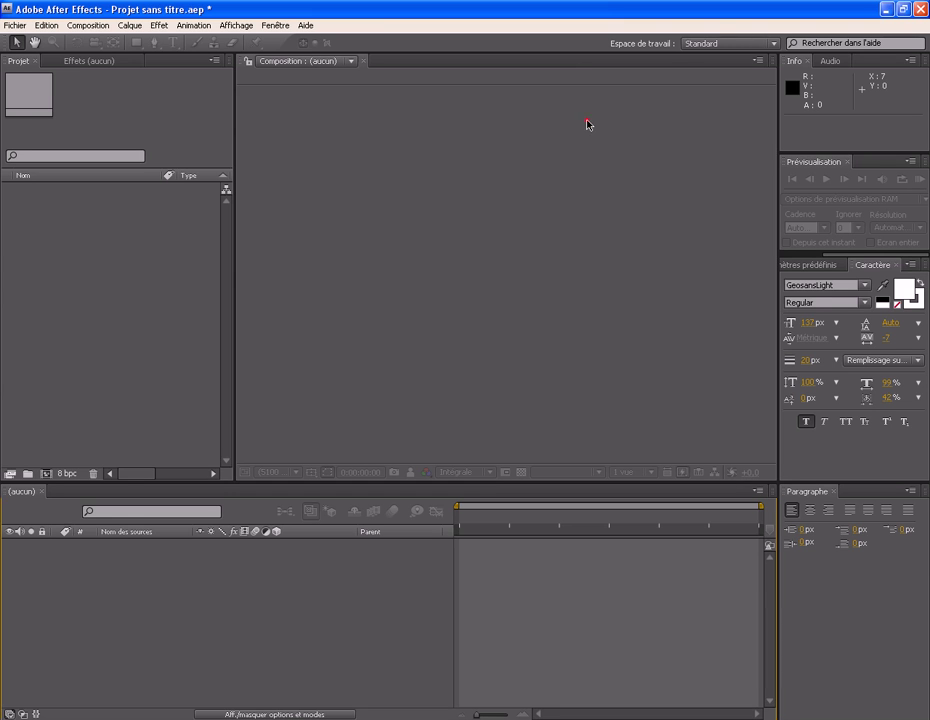
Create a new composition with the HDV/HDTV 720 25 preset and a duration of 5 seconds.
left_click(115, 280)
right_click(115, 281)
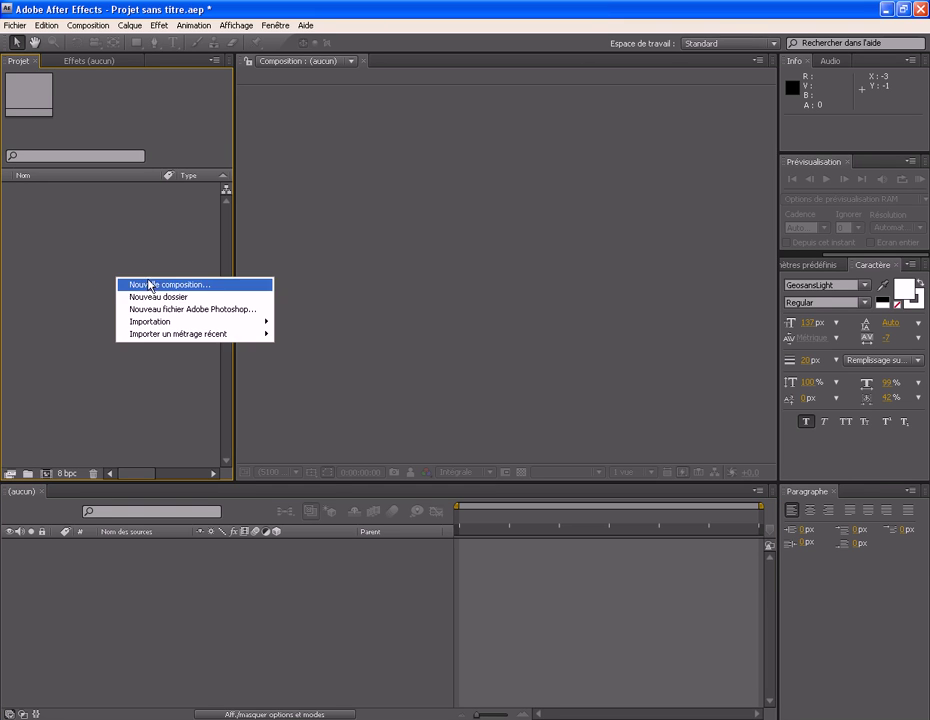
left_click(147, 280)
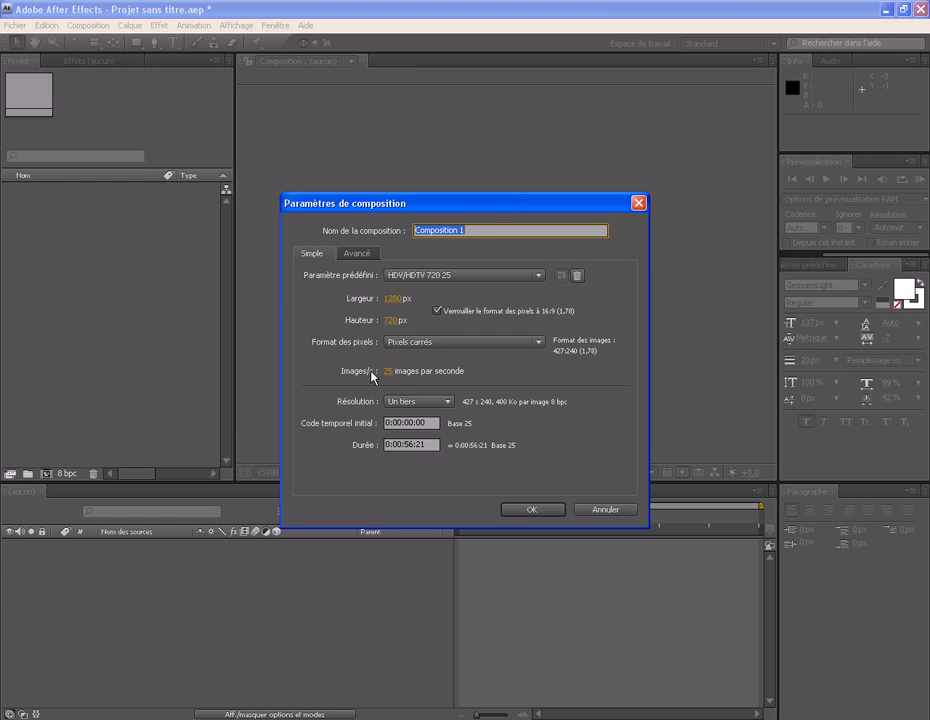
key("BackSpace")
key("BackSpace")
type("00")
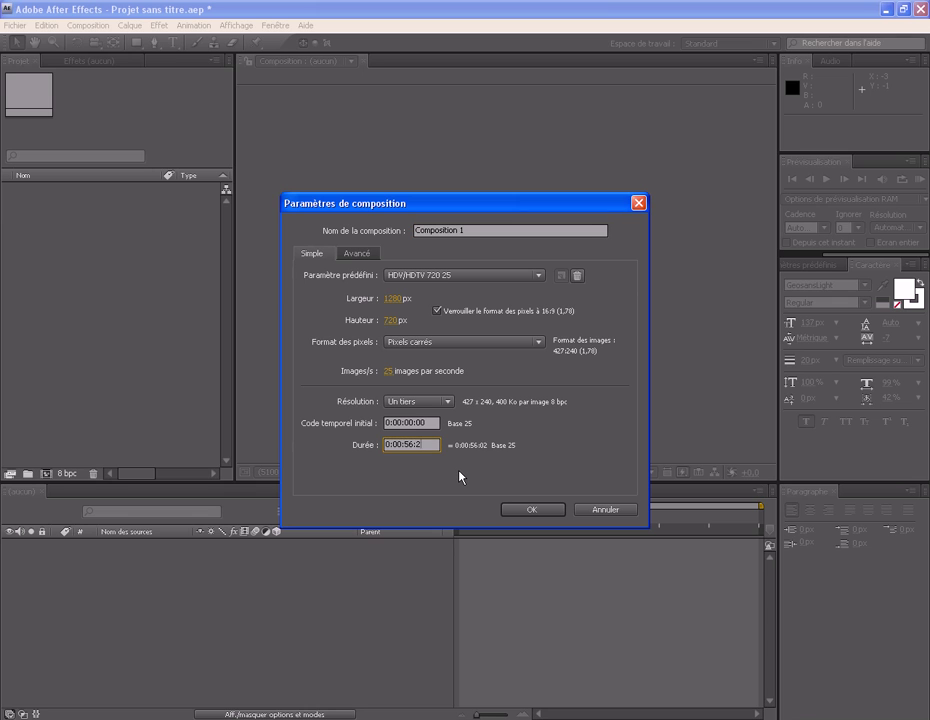
key("Return")
left_click(532, 509)
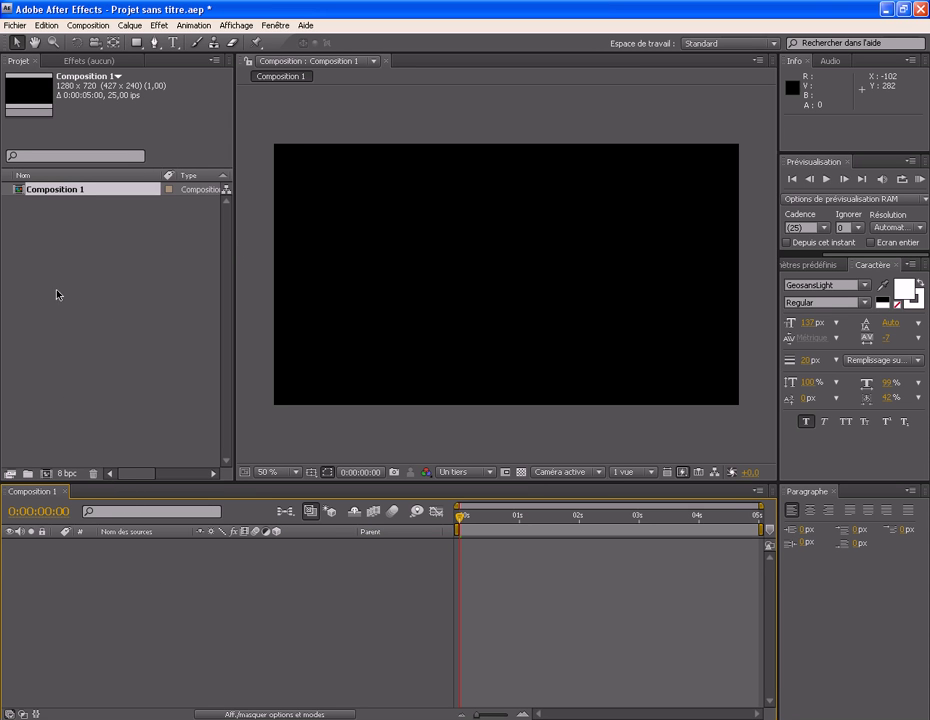
Add a text layer reading TUTORIAL in the composition.
left_click(124, 369)
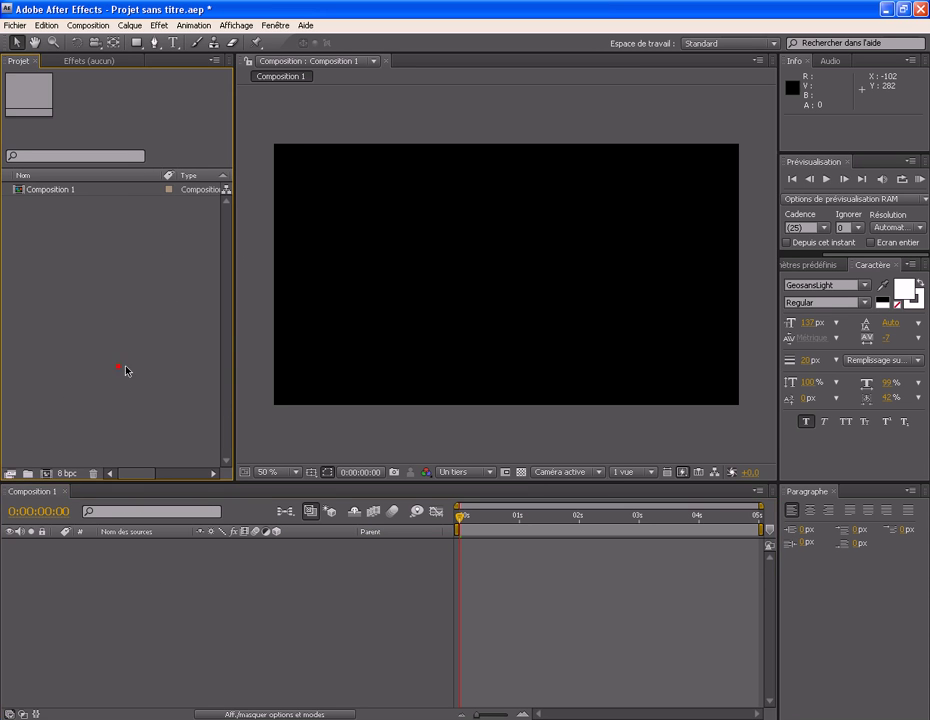
left_click(189, 554)
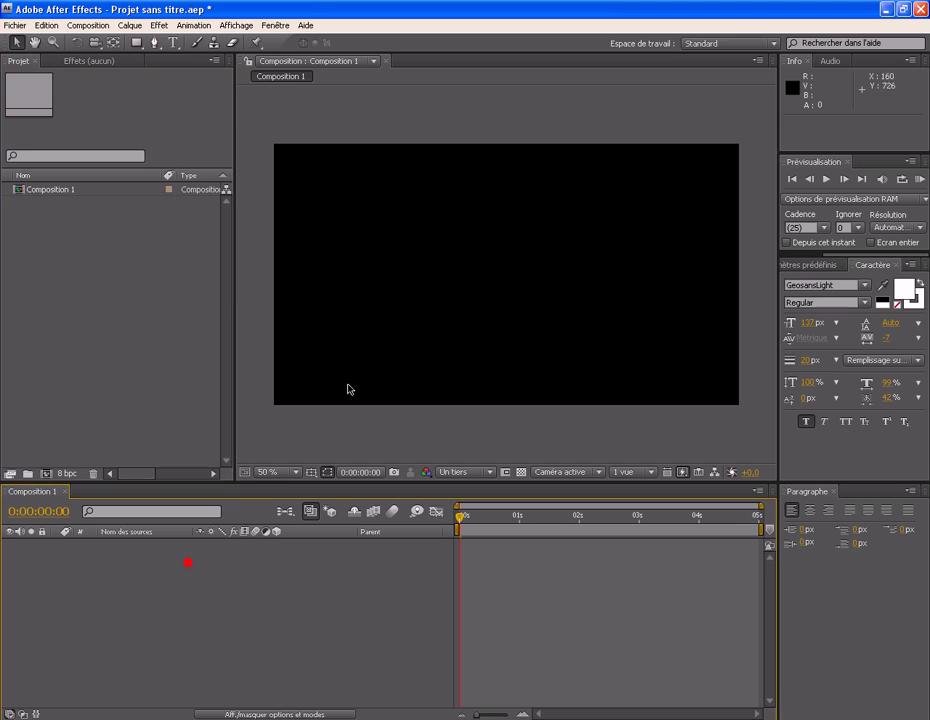
left_click(172, 43)
left_click(504, 288)
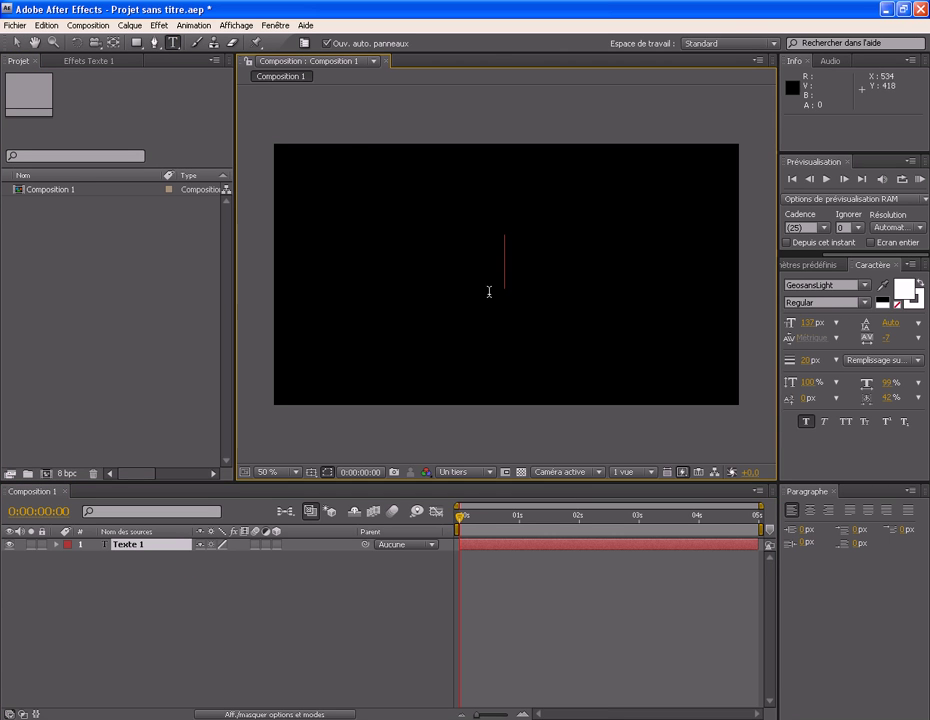
type("Tu")
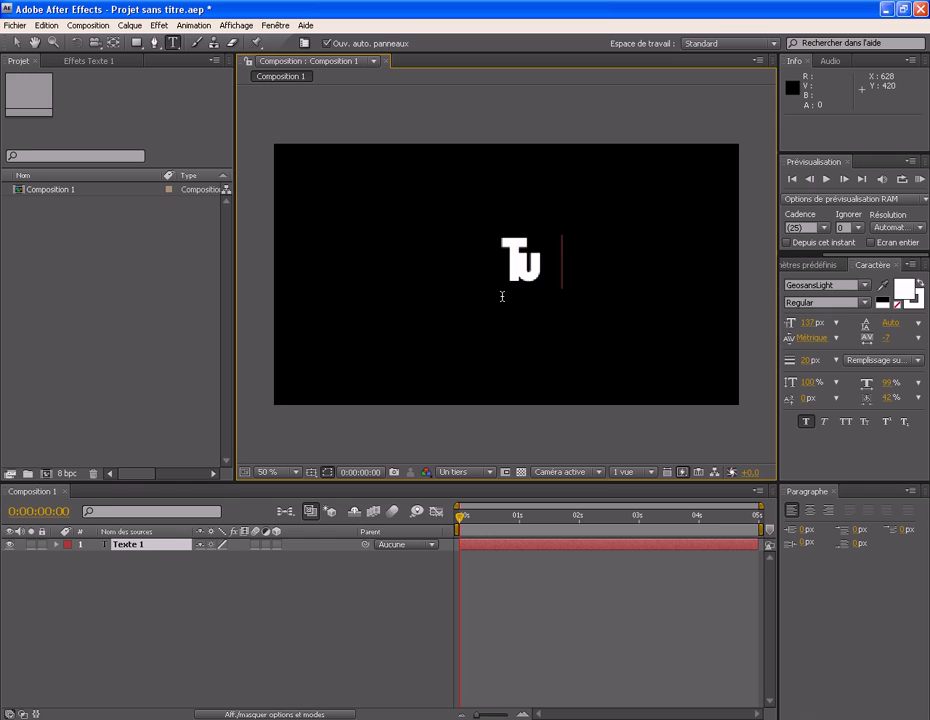
key("BackSpace")
type("UTORIAL")
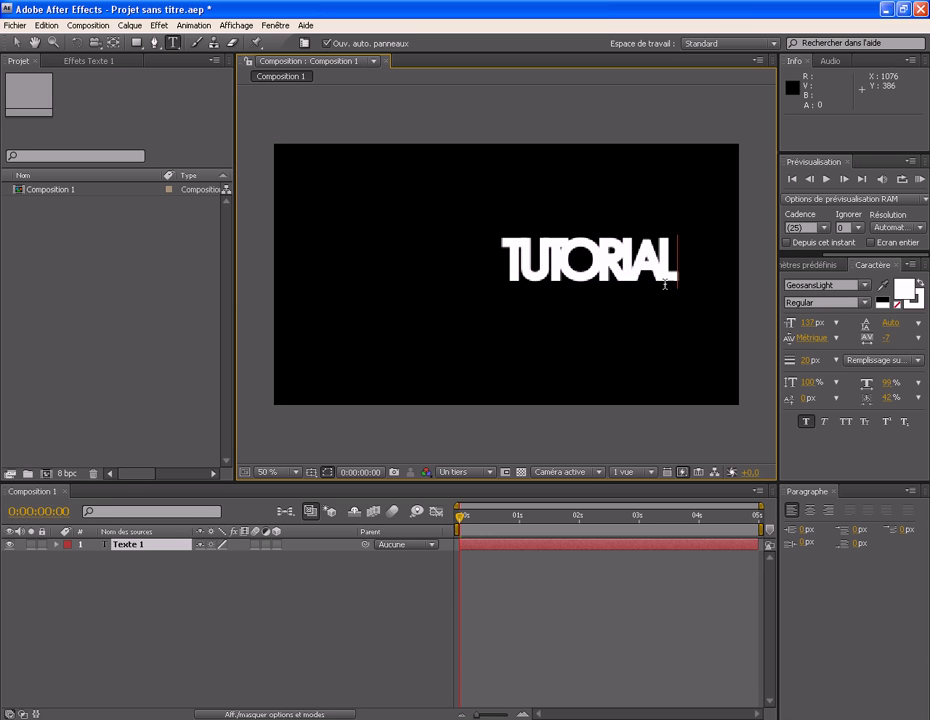
Set the TUTORIAL text's size to 172 px and tracking to 67, and move it to the frame's centre at 316, 390.
left_click_drag(664, 285, 500, 265)
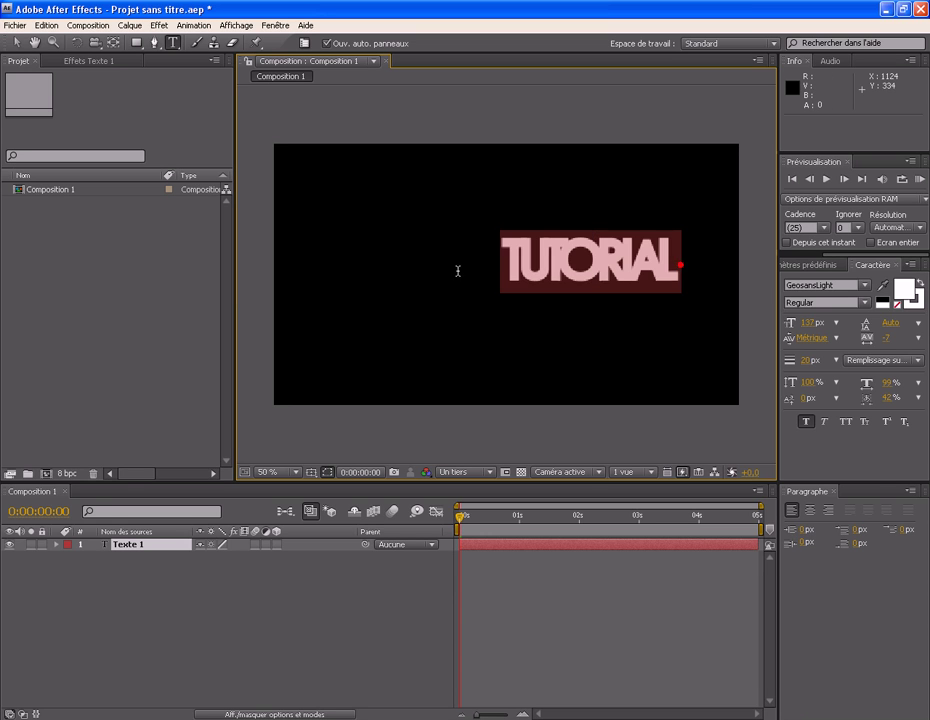
left_click_drag(808, 324, 929, 339)
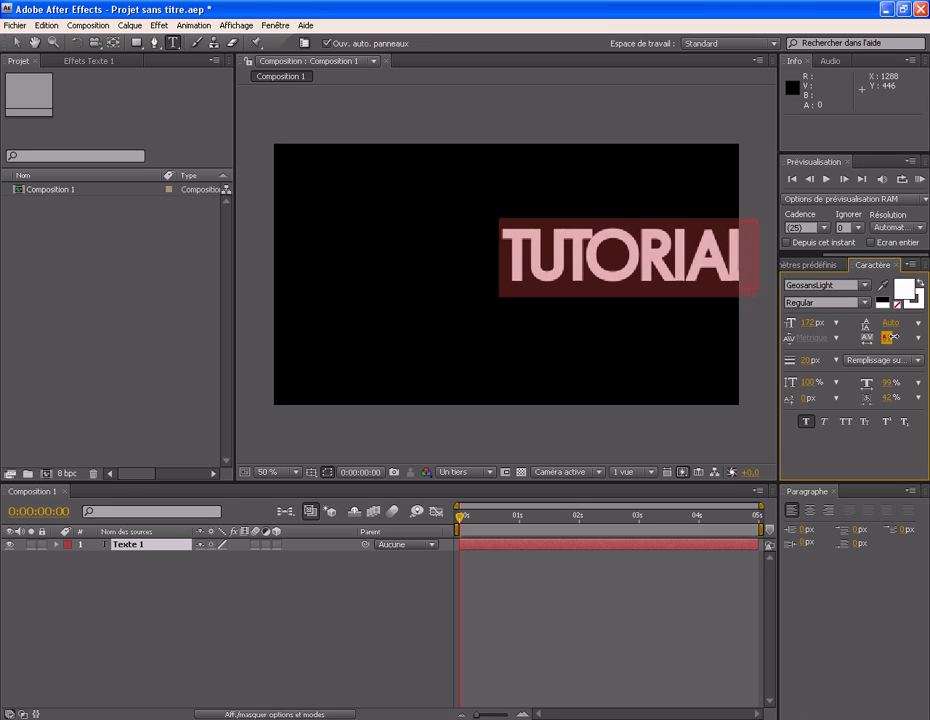
left_click(19, 44)
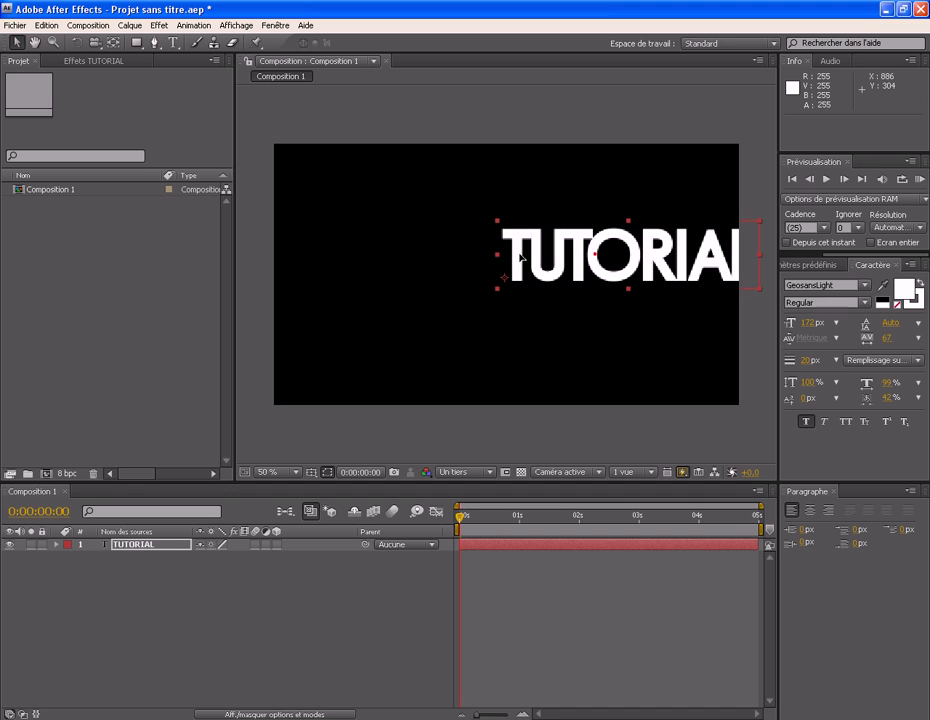
left_click_drag(503, 257, 479, 266)
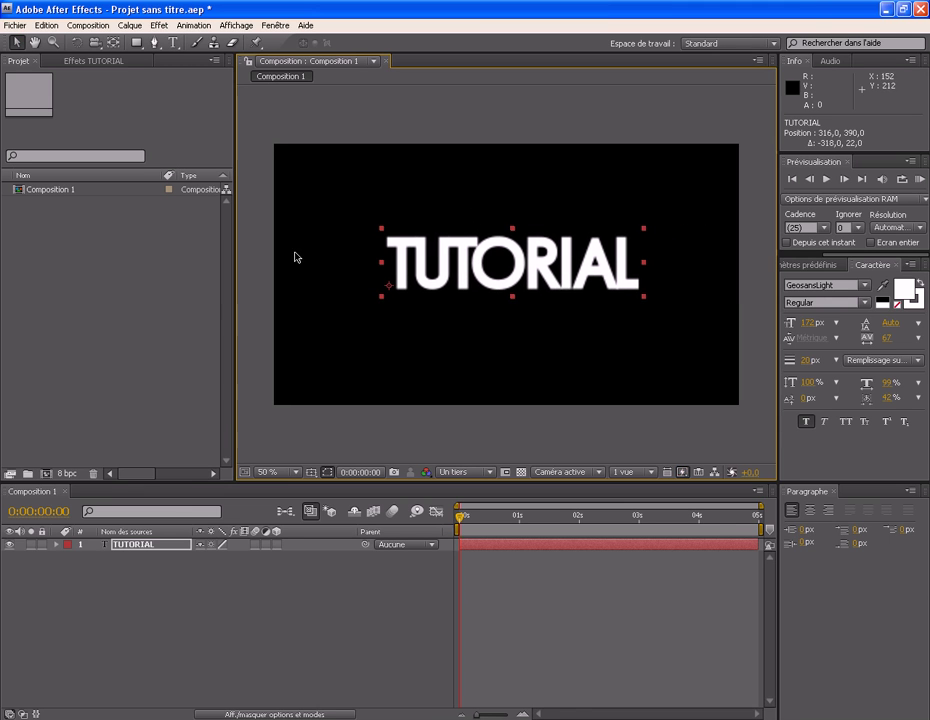
Delete the TUTORIAL text layer from the composition.
left_click(172, 597)
left_click(160, 545)
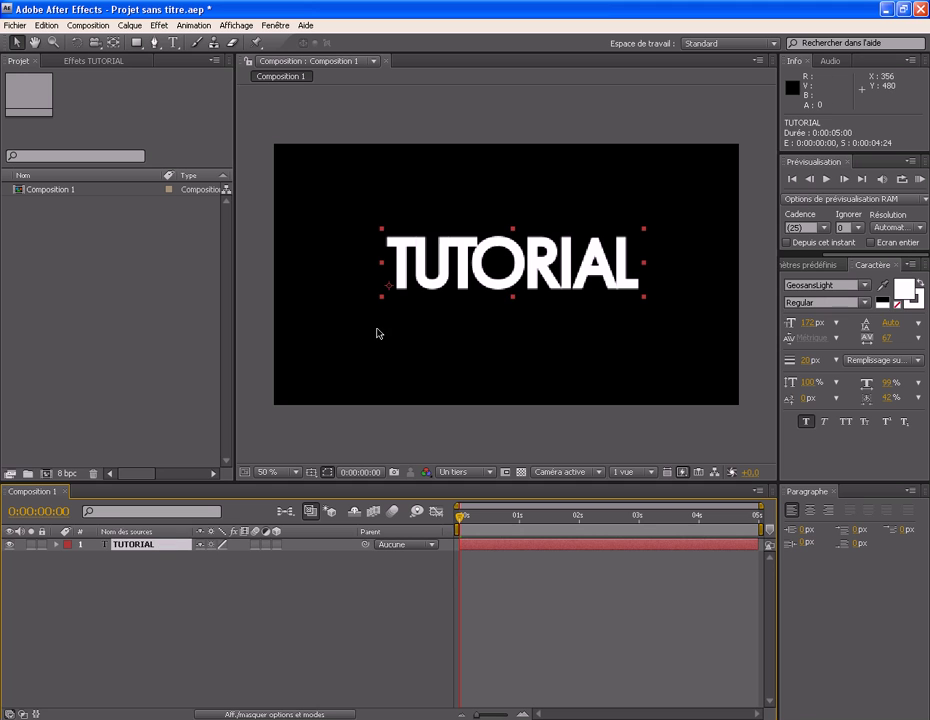
key("Delete")
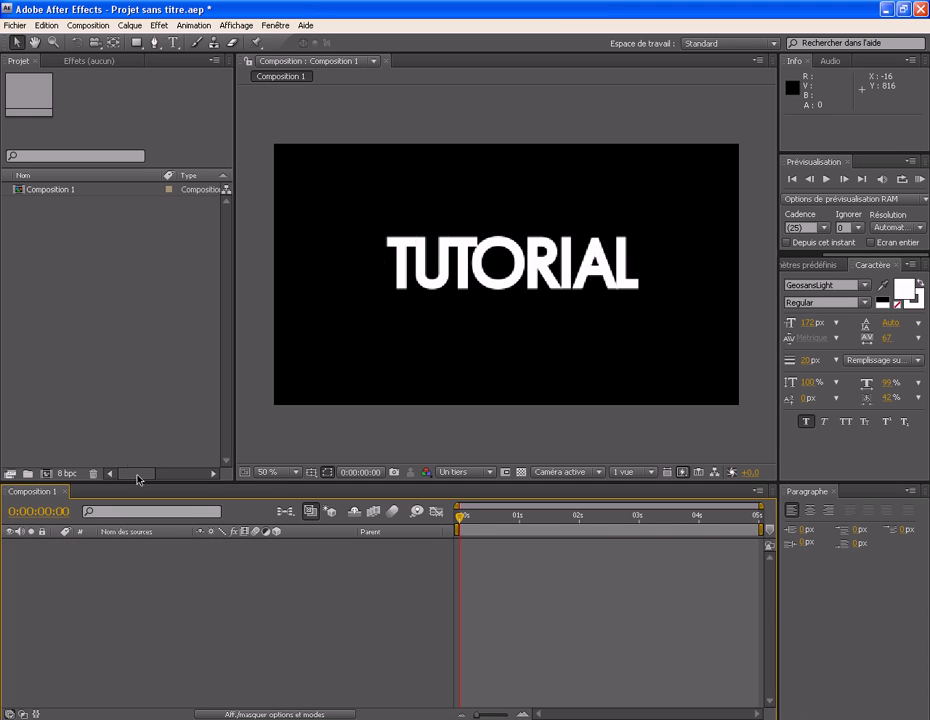
Import Tutorial.psd from Mes documents as Composition - Calques recadrés, with editable layer styles and Live Photoshop 3D.
left_click(91, 266)
right_click(71, 291)
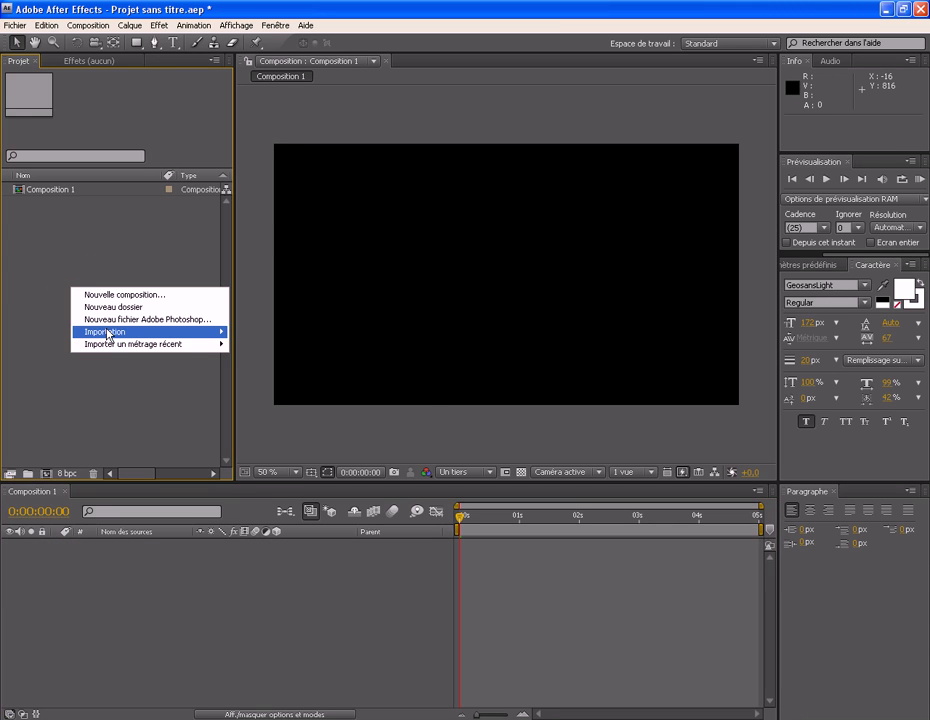
mouse_move(205, 332)
left_click(266, 333)
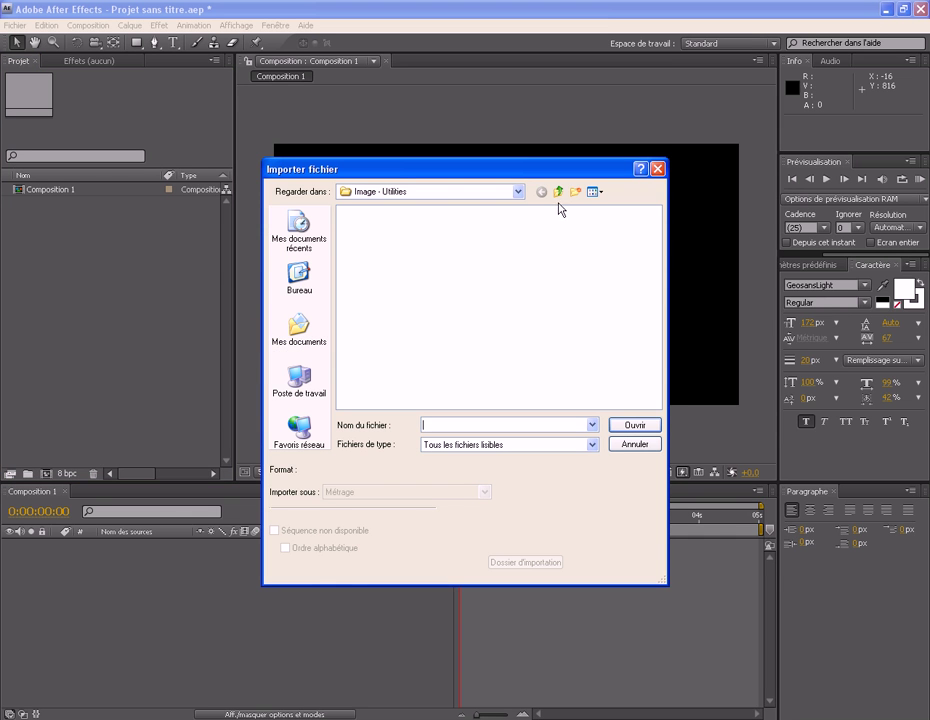
left_click(302, 333)
left_click(366, 337)
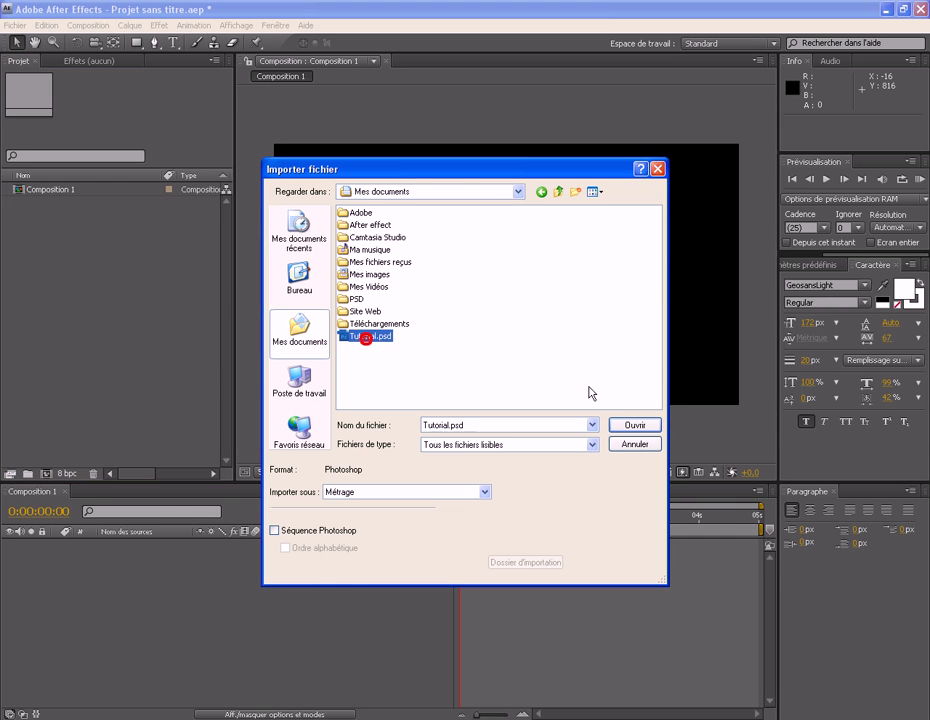
left_click(410, 492)
left_click(397, 524)
left_click(622, 428)
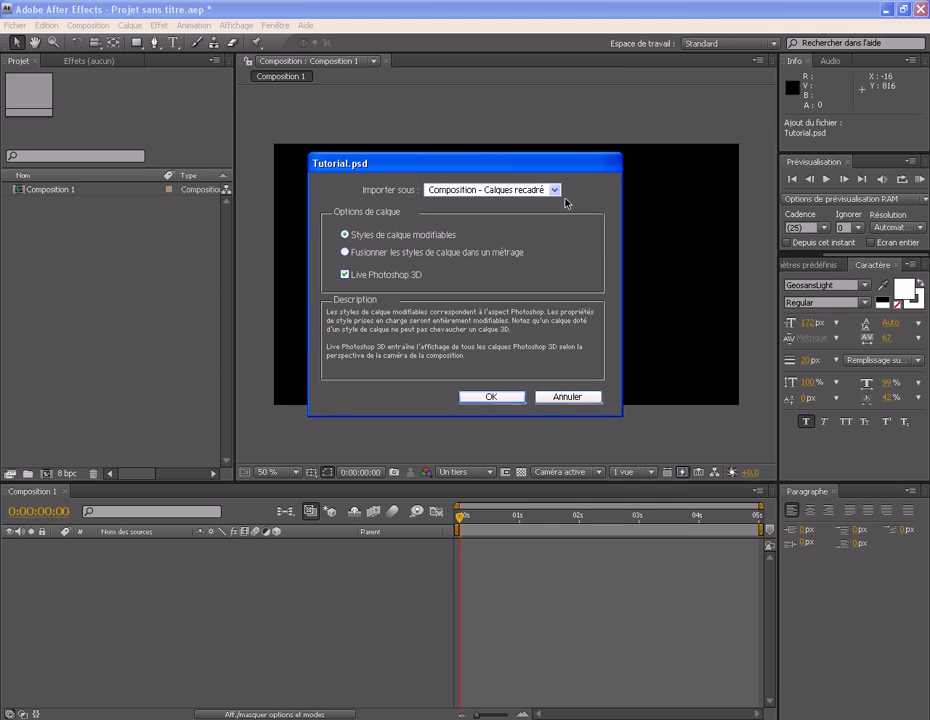
left_click(555, 191)
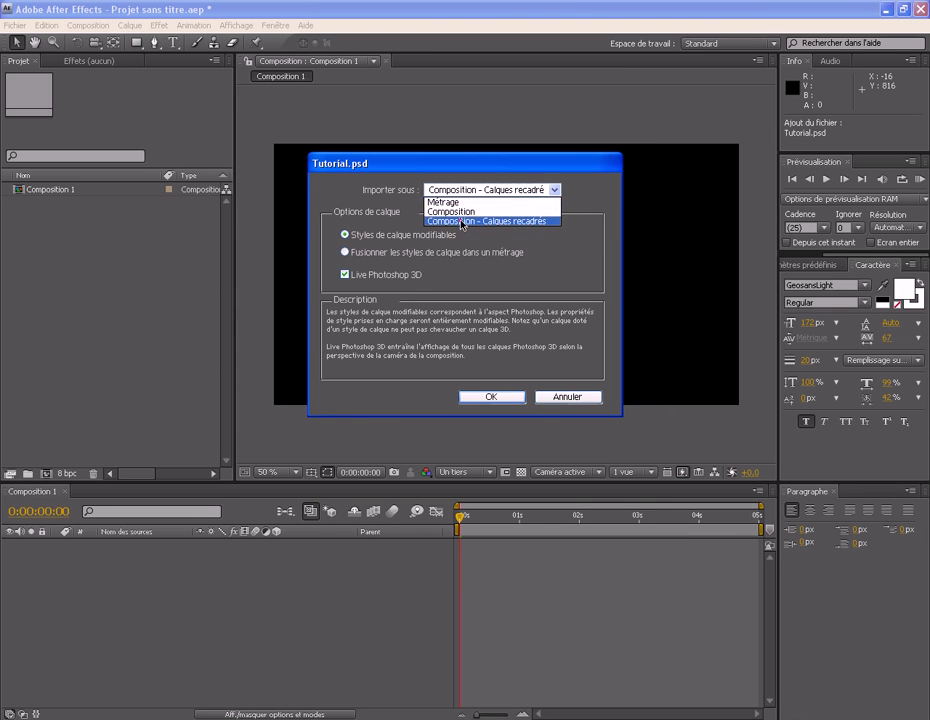
left_click(498, 220)
left_click(492, 397)
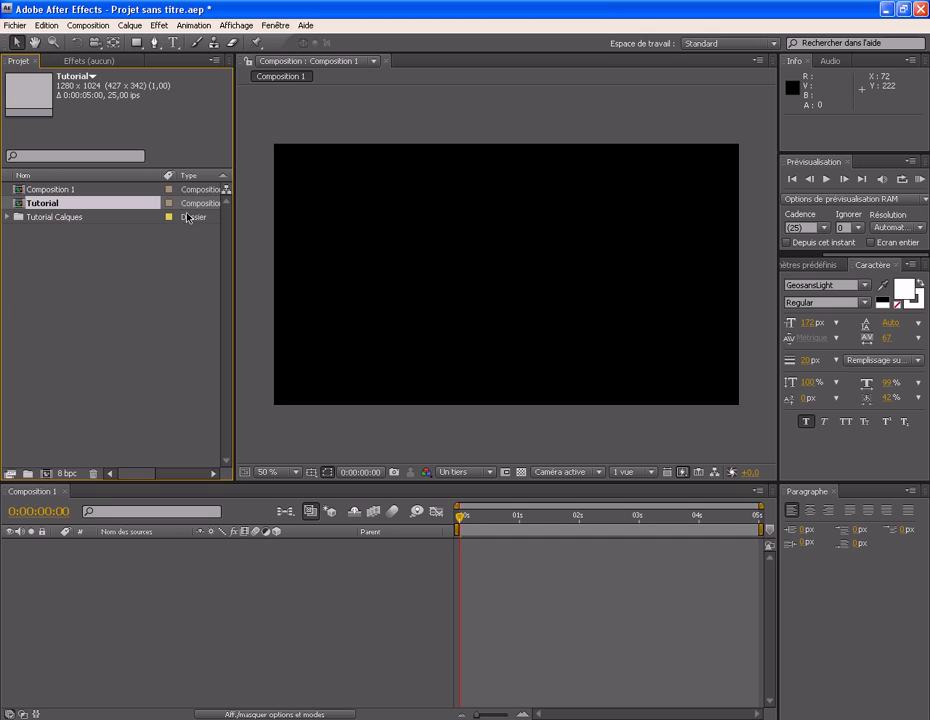
Add the imported Tutorial composition as a layer in Composition 1.
left_click(87, 288)
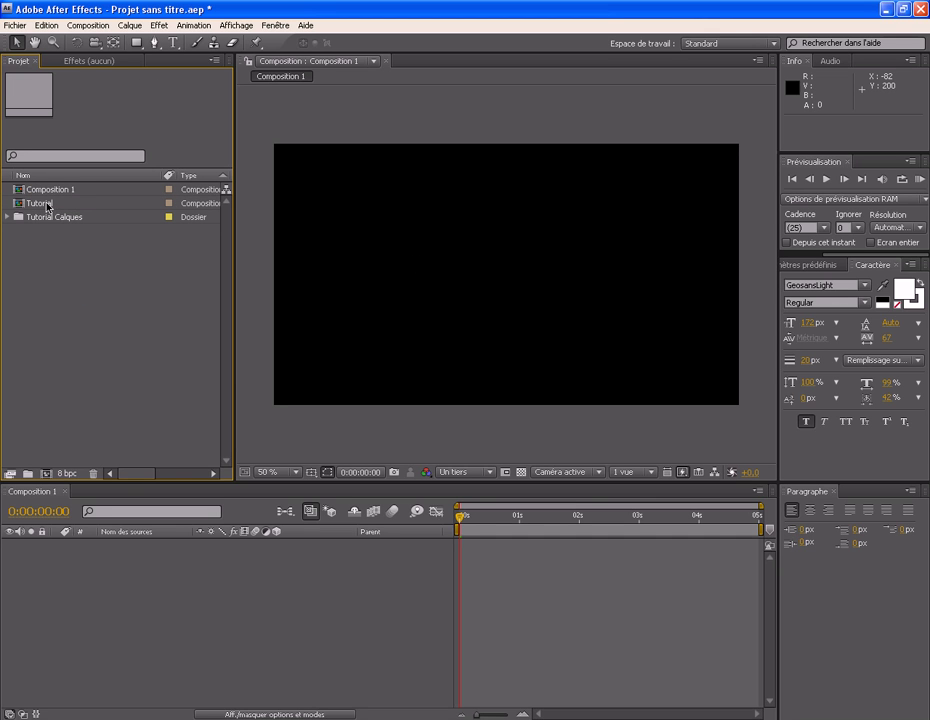
left_click_drag(46, 206, 79, 566)
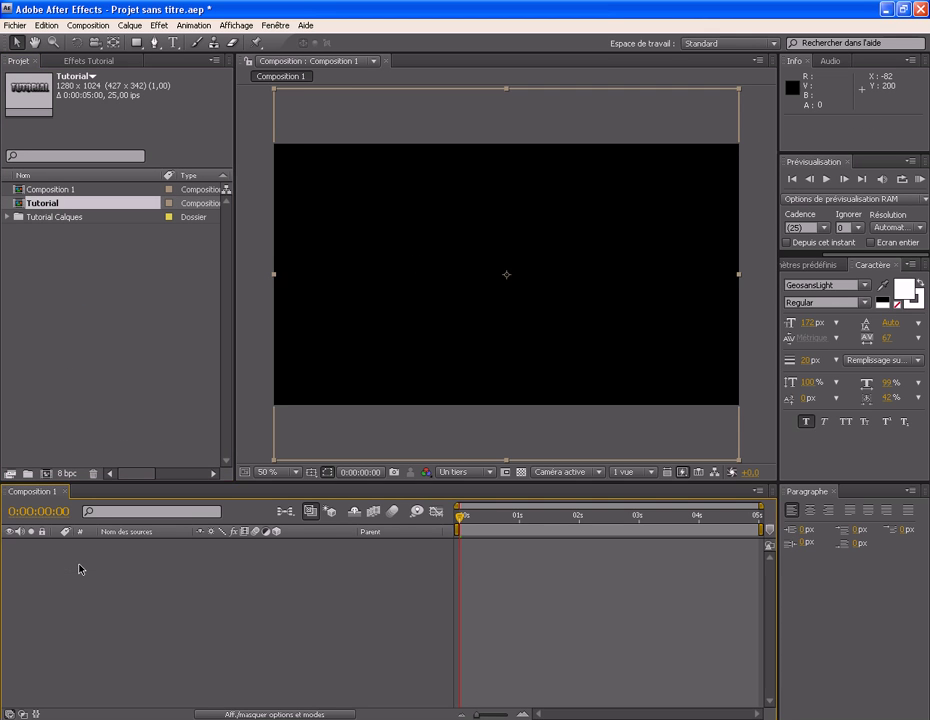
left_click(237, 601)
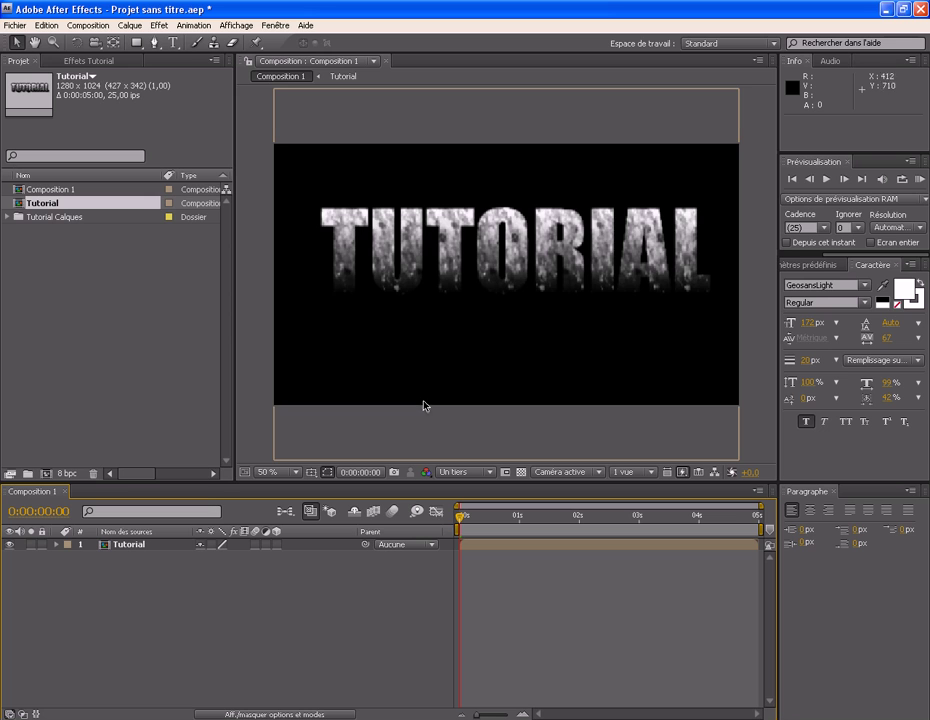
Examine the Tutorial layer at 25% zoom against the transparency grid, and turn the grid off again.
key("comma")
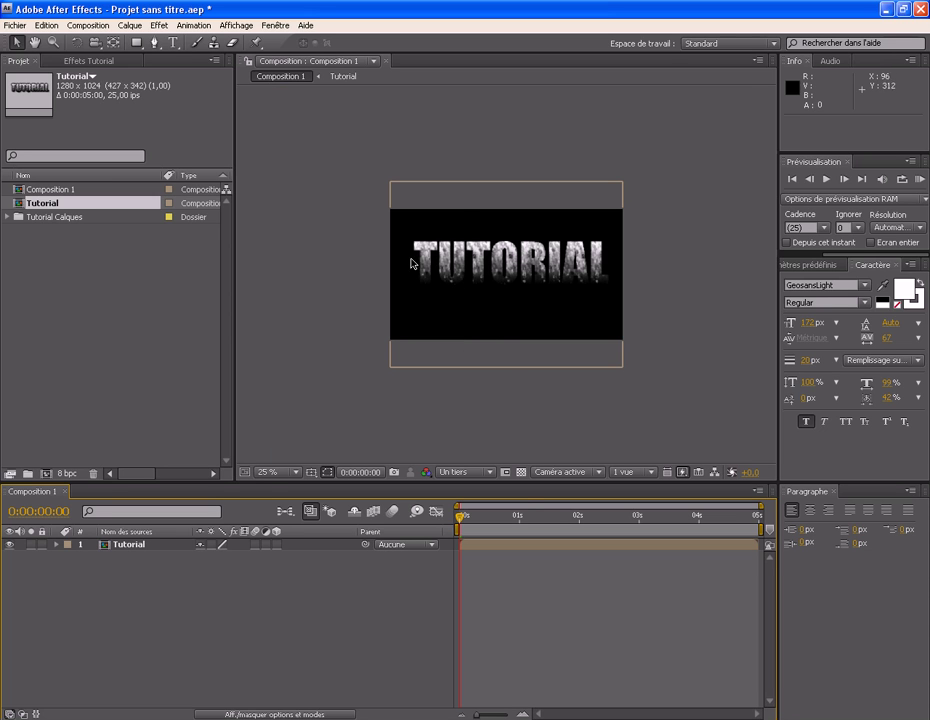
left_click(521, 471)
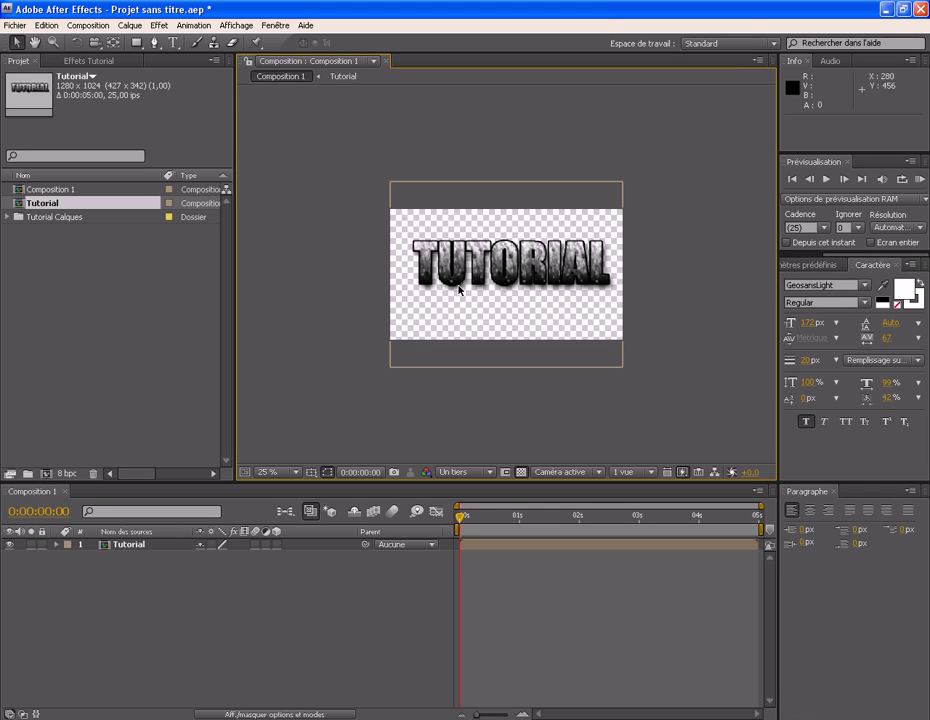
left_click(521, 472)
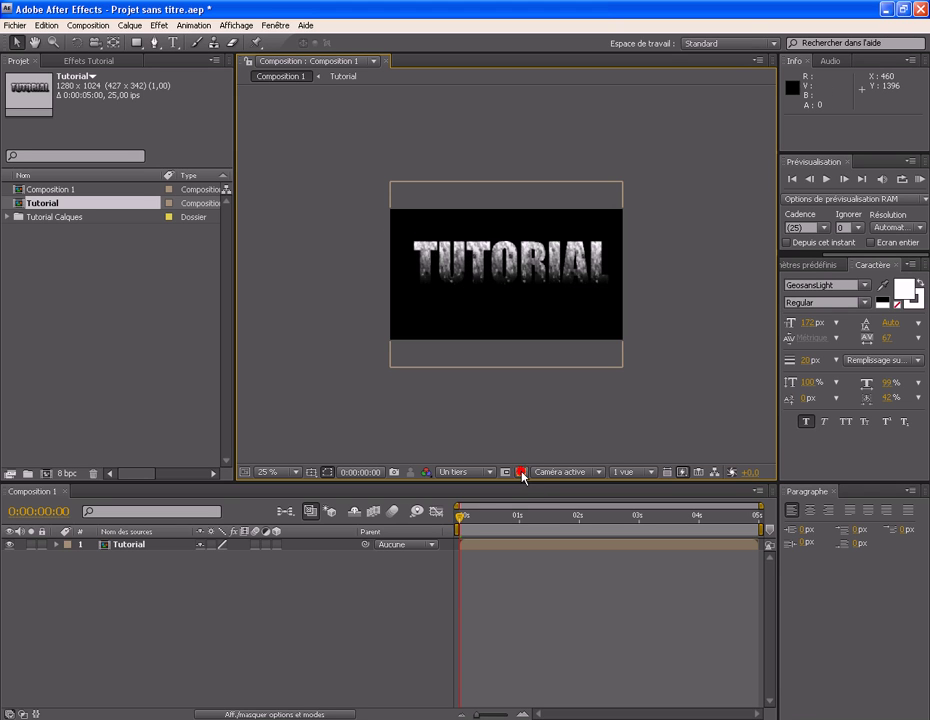
left_click(311, 622)
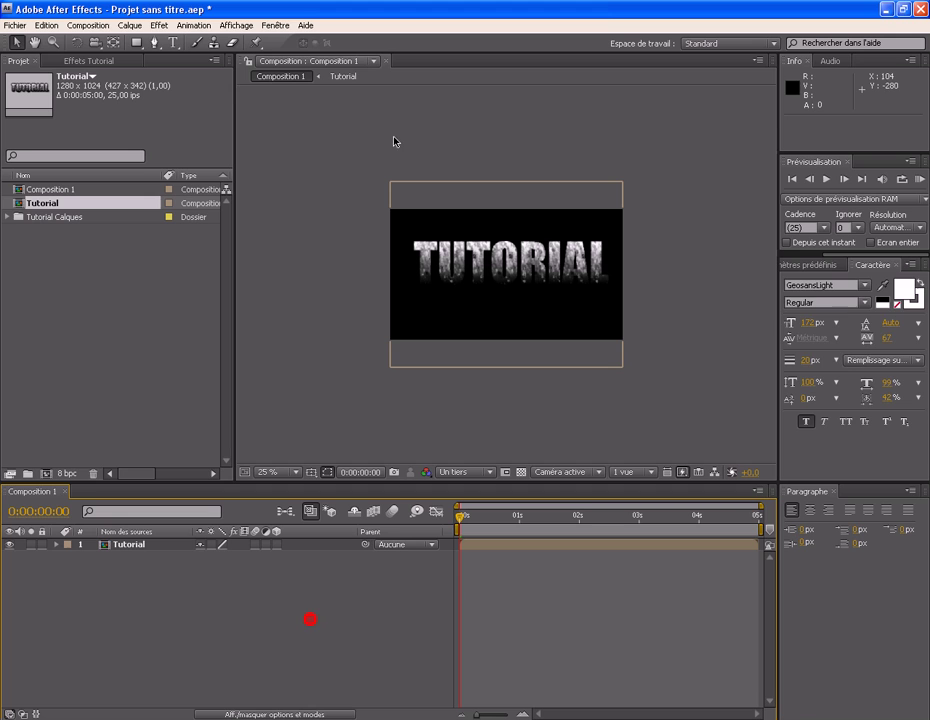
Search the effects for "CC radial" and apply CC Radial Blur to the Tutorial layer.
left_click(801, 264)
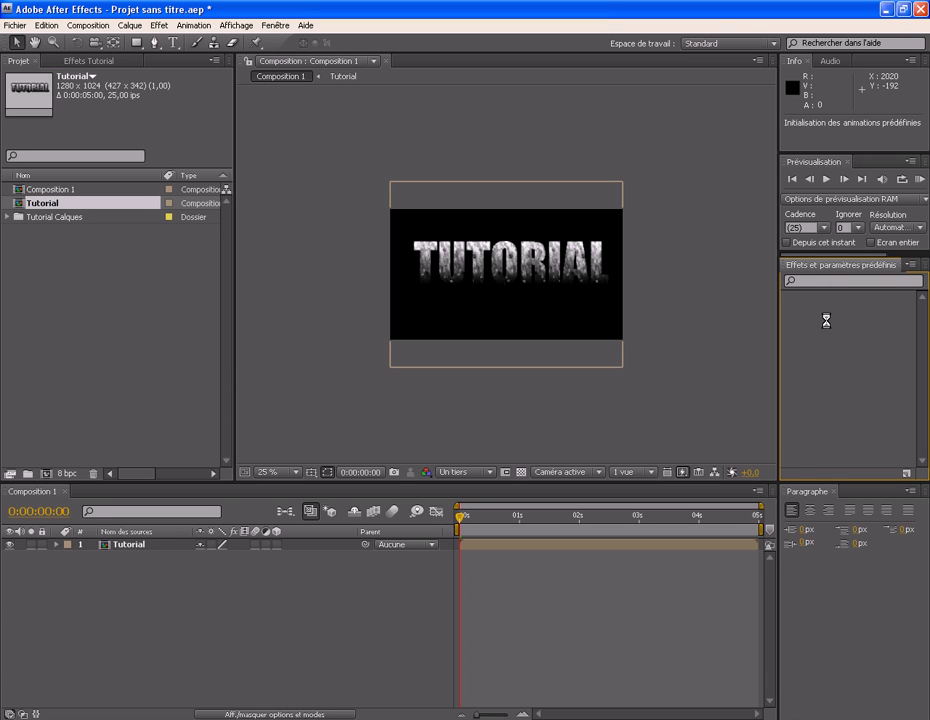
left_click(820, 280)
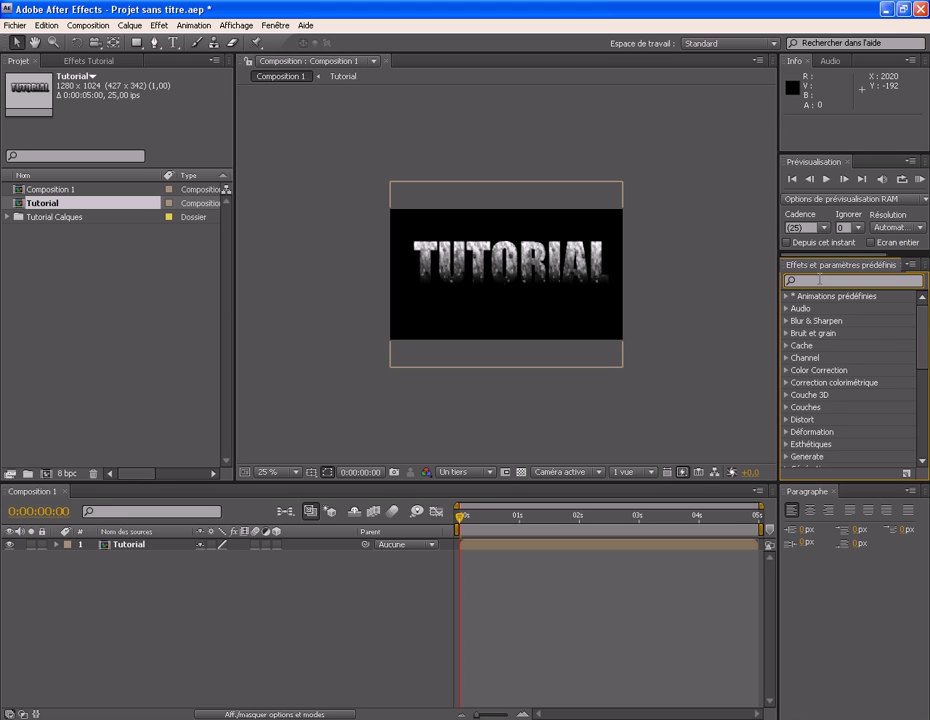
type("CC")
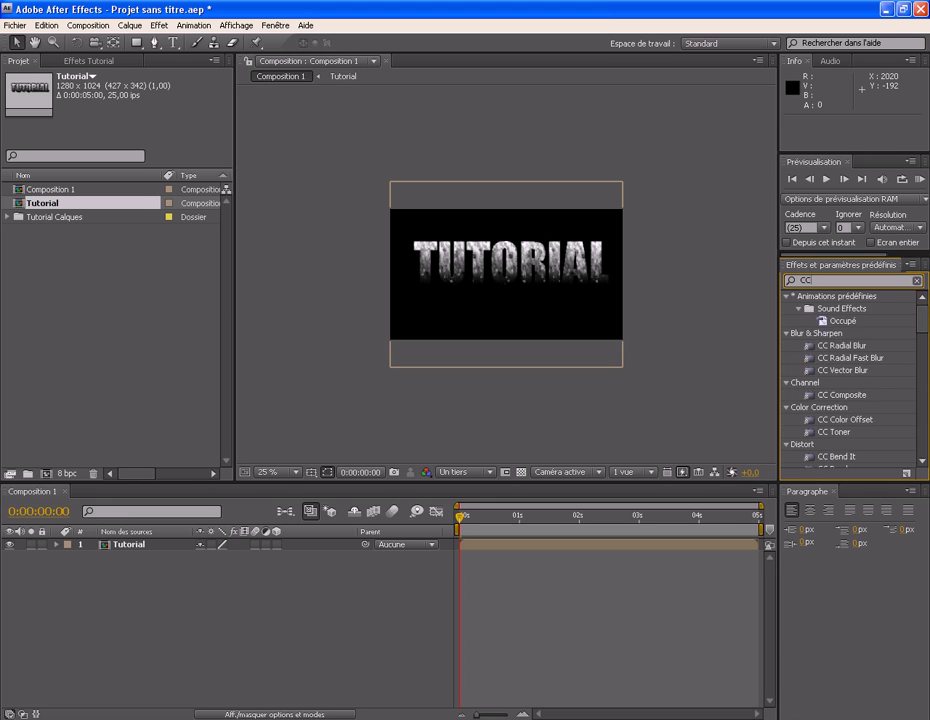
type(" radial")
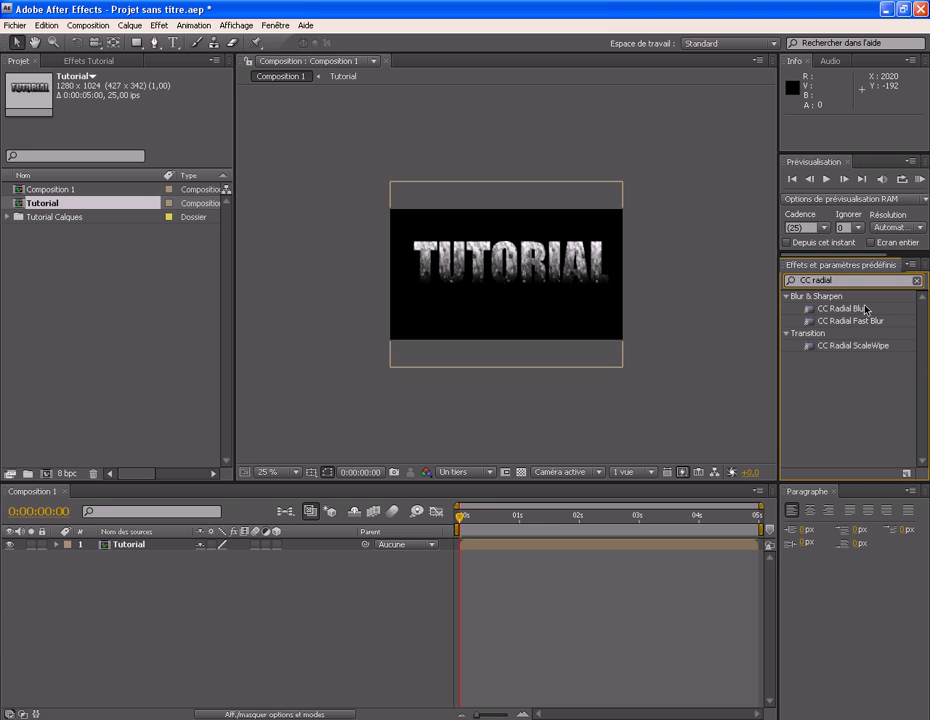
left_click_drag(864, 312, 512, 280)
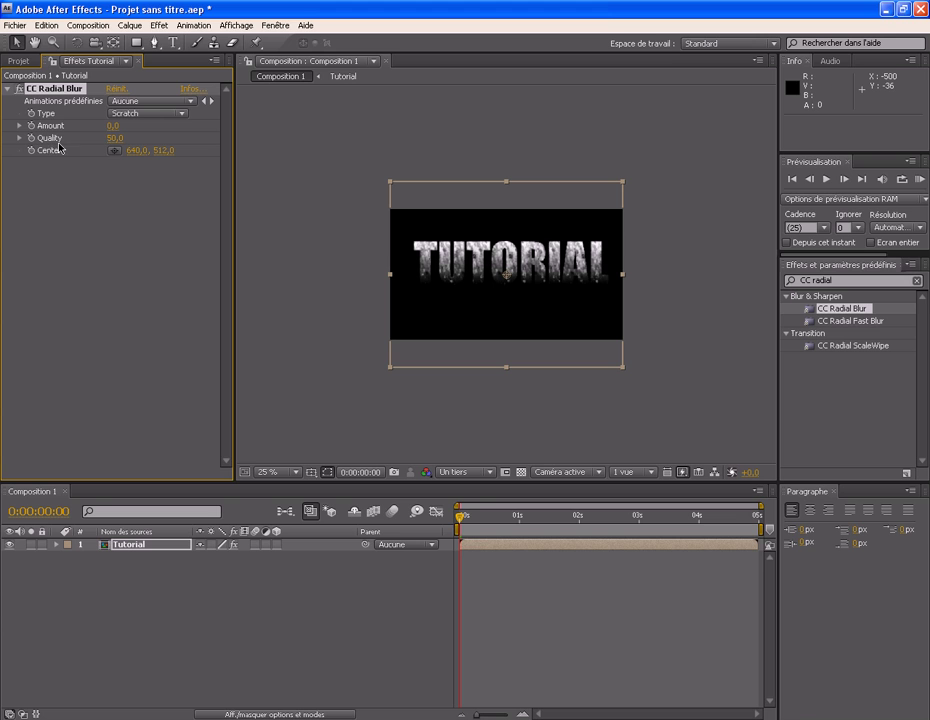
Set the CC Radial Blur type to Straight Zoom and its Amount to 110.
left_click(182, 119)
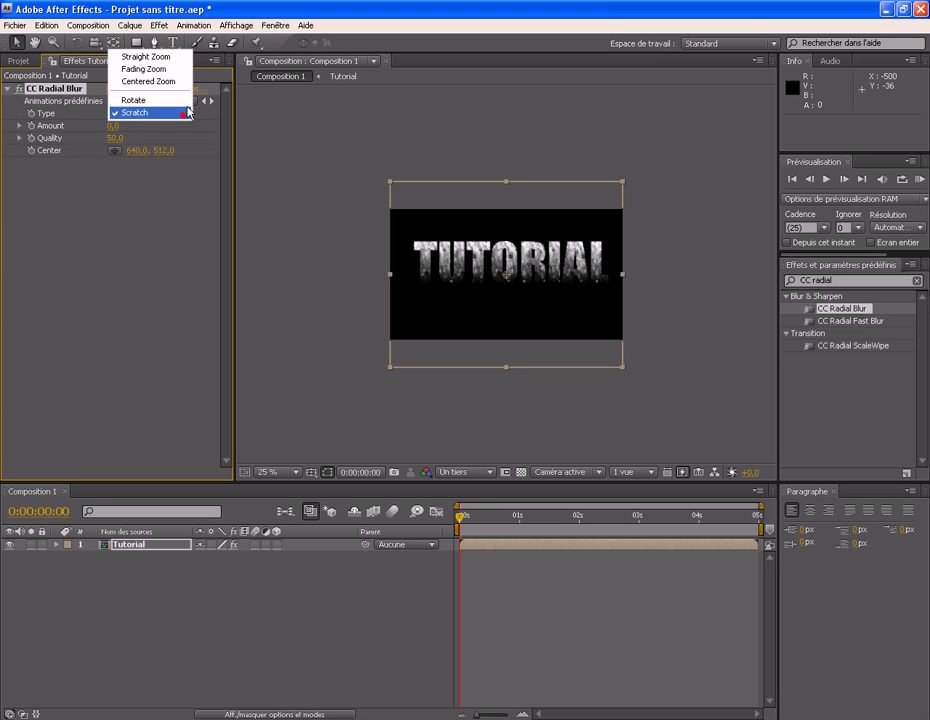
left_click(163, 60)
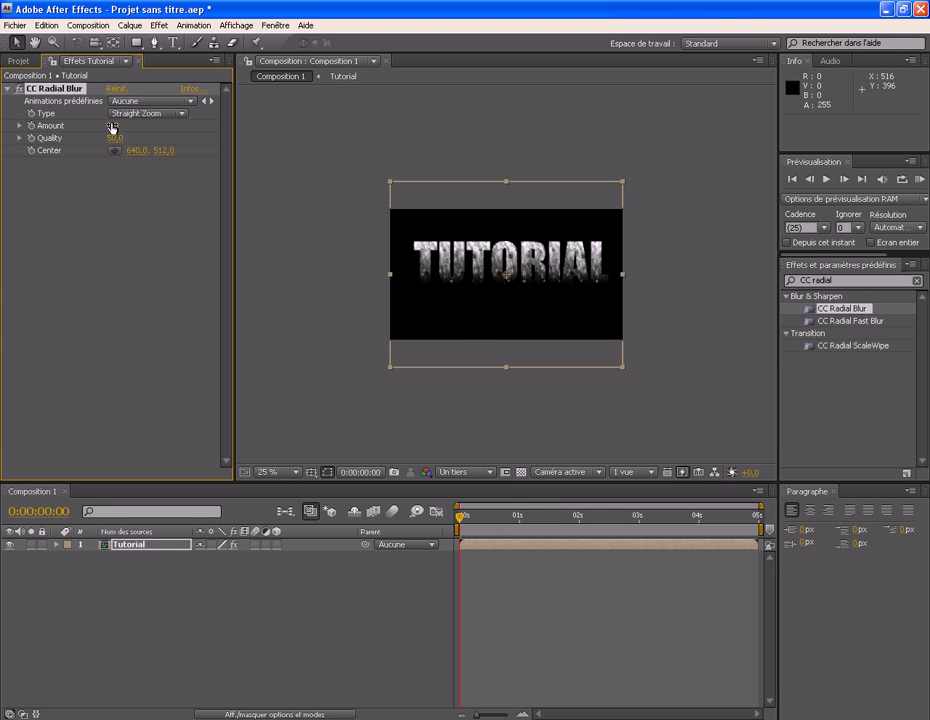
left_click_drag(128, 125, 174, 124)
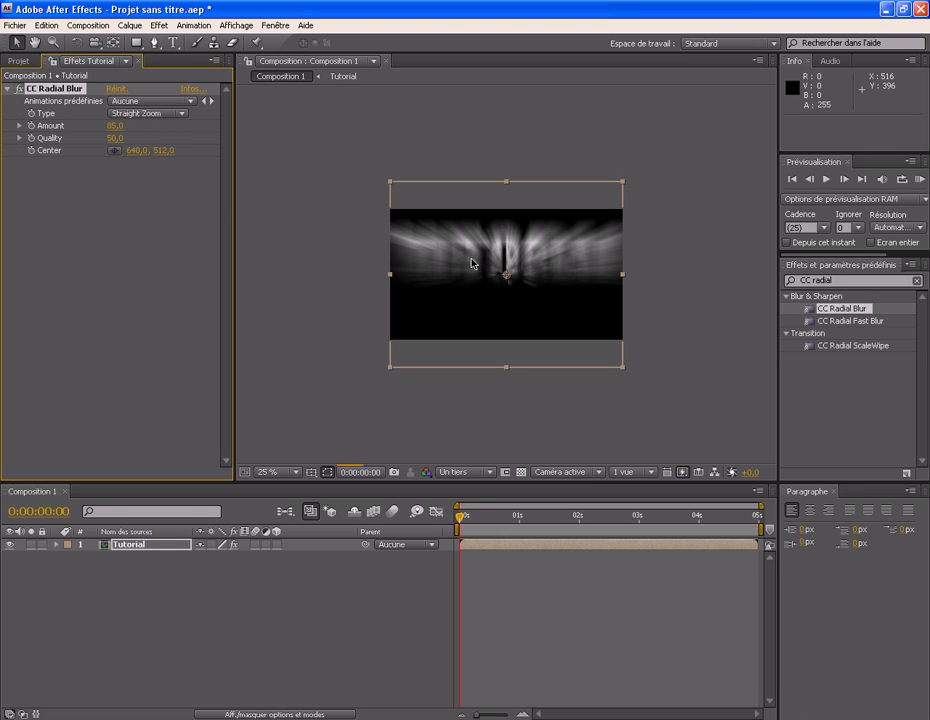
left_click(115, 126)
type("110")
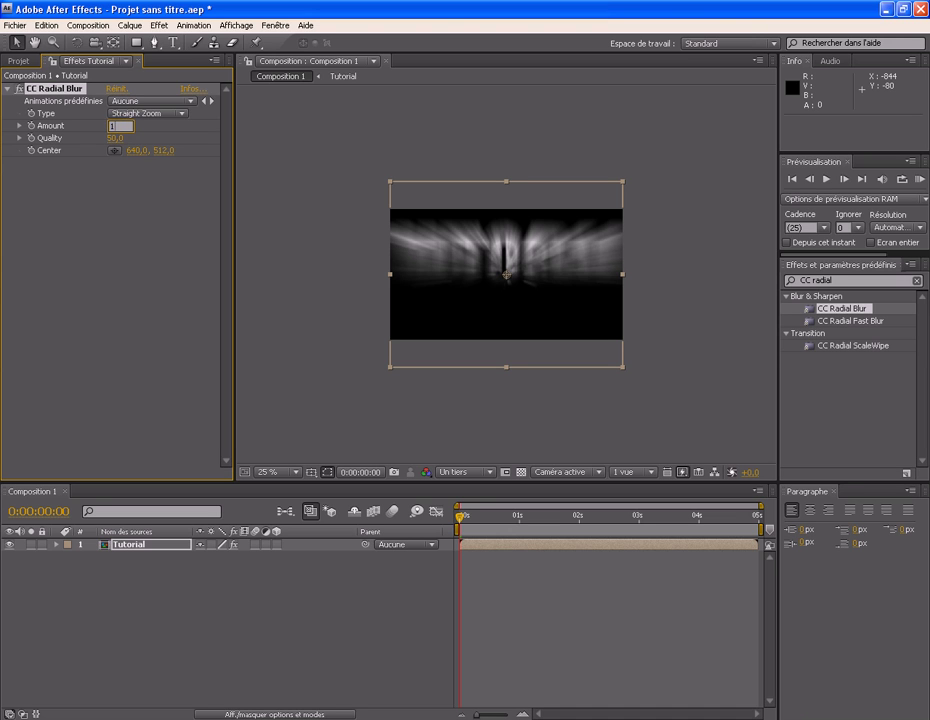
key("Return")
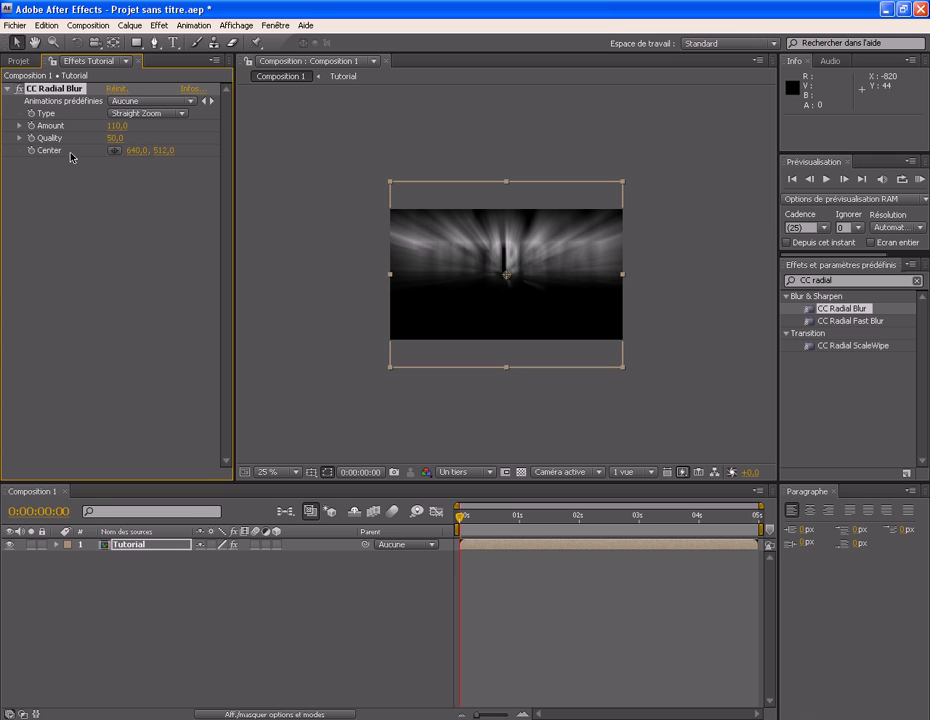
Move the CC Radial Blur center onto the first letters of the title, at about 196, 416.
left_click_drag(507, 275, 411, 262)
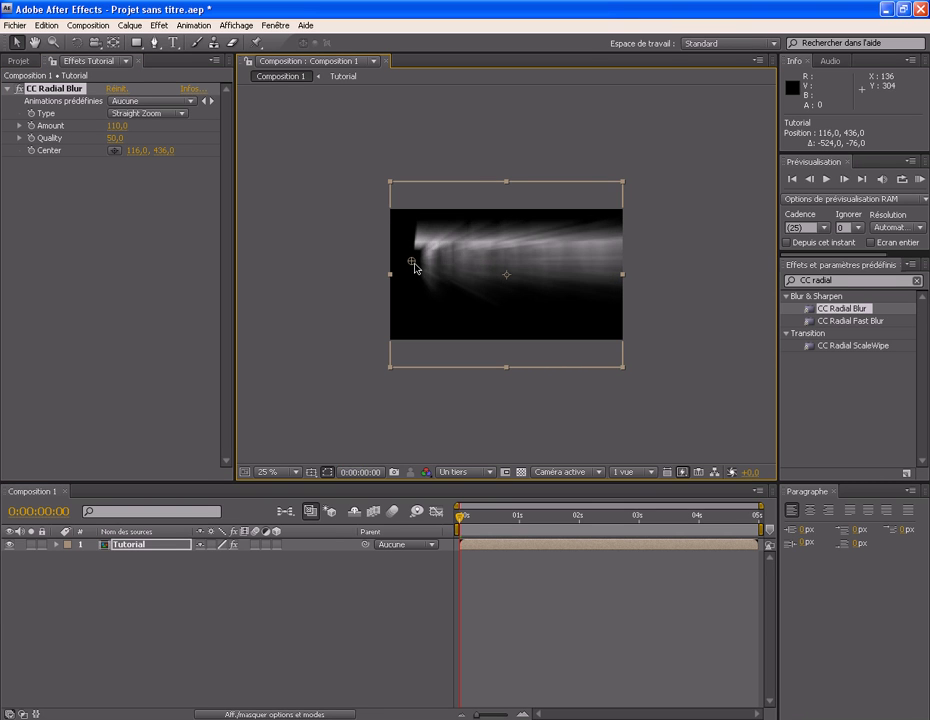
left_click_drag(411, 265, 430, 258)
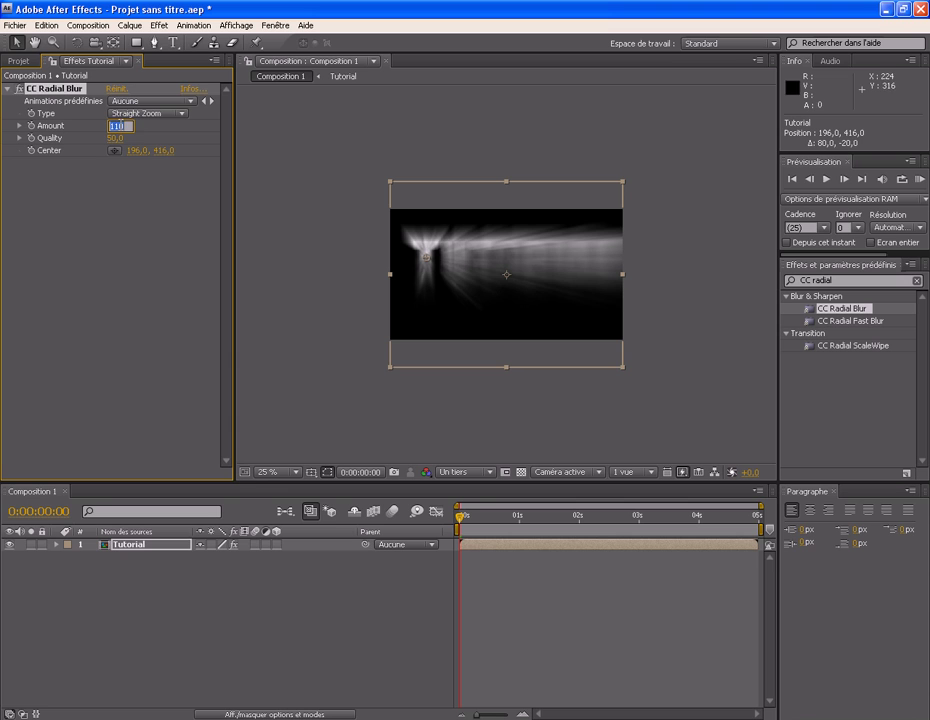
left_click(124, 222)
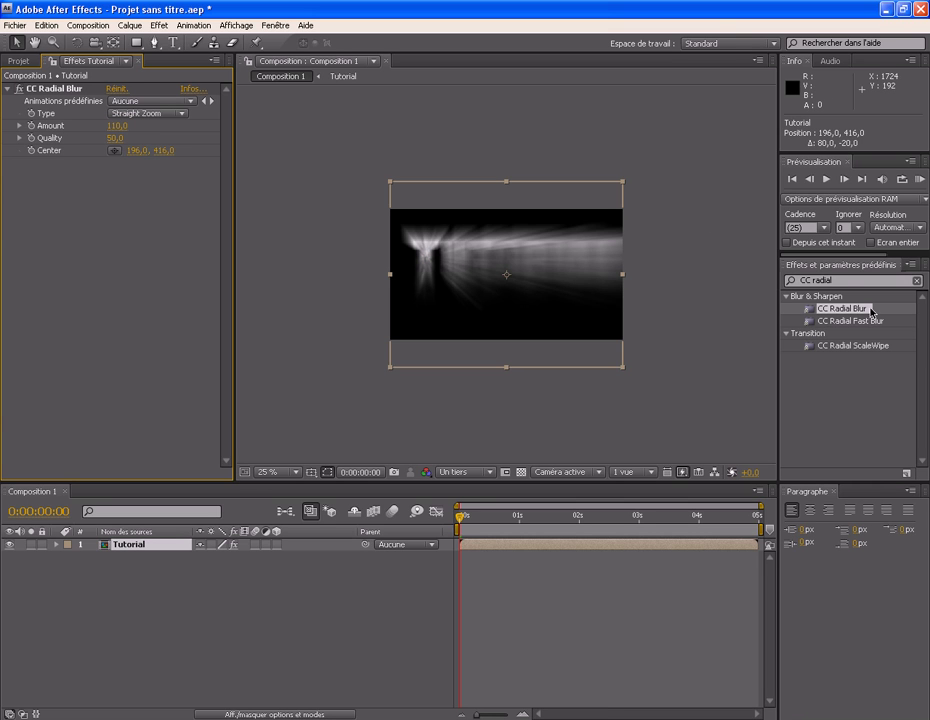
Search the effects for "lueur di" and apply Lueur diffuse to the Tutorial layer.
left_click(834, 280)
key("BackSpace")
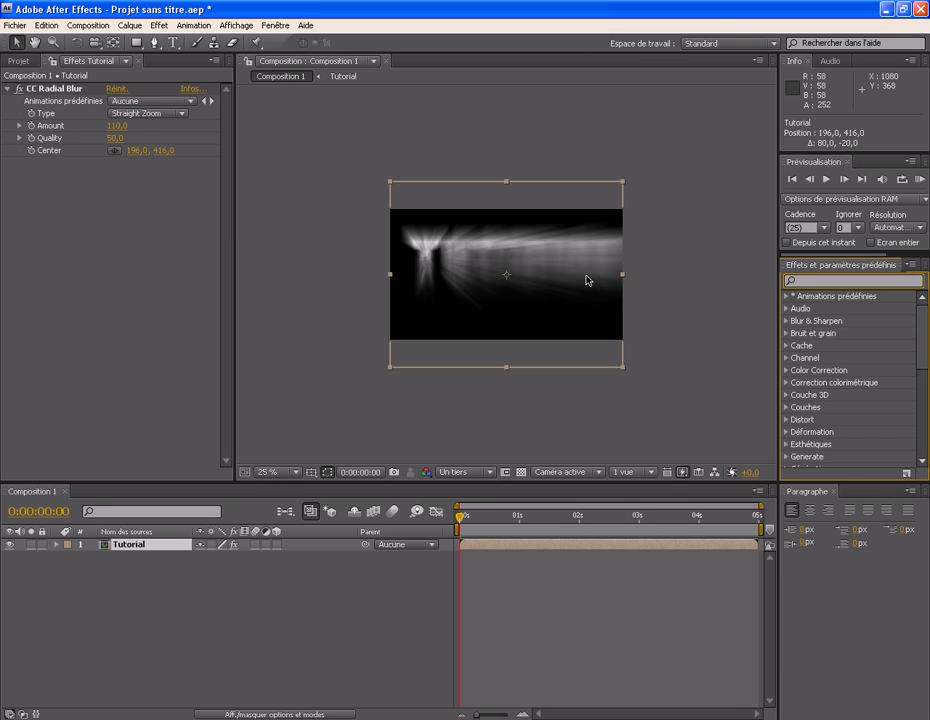
type("lueur di")
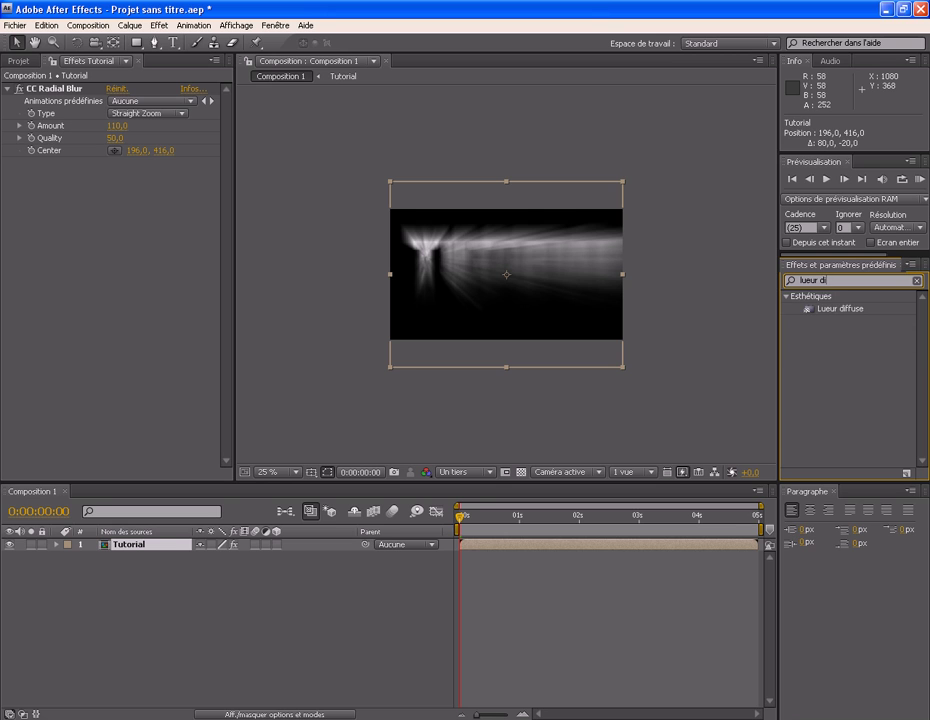
left_click_drag(826, 306, 476, 287)
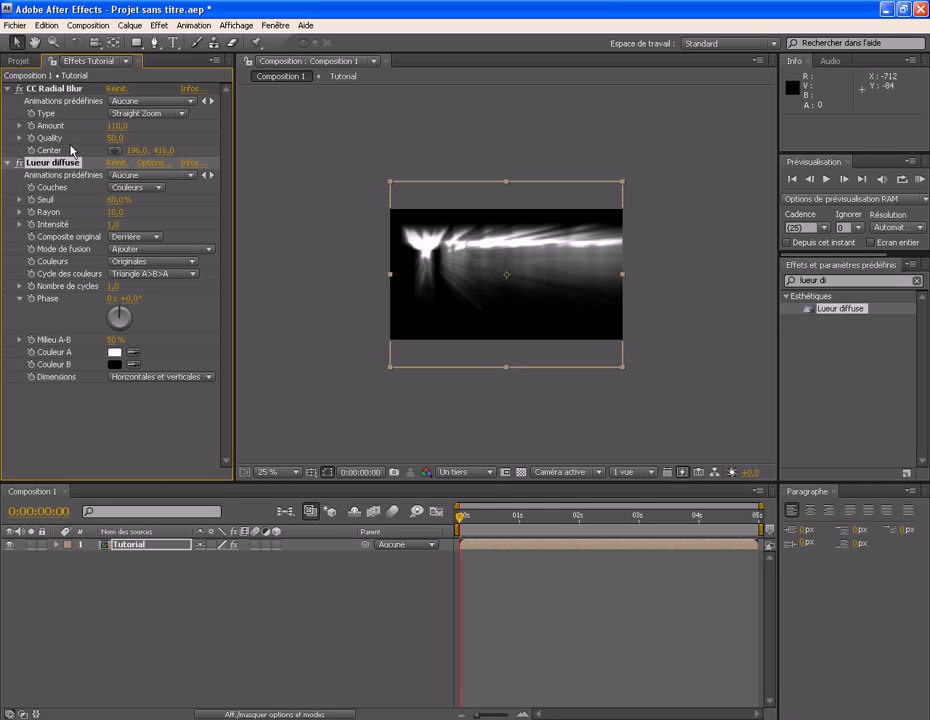
Collapse the CC Radial Blur settings and move its blur center to about 608, 436, near the middle of the title.
left_click(8, 90)
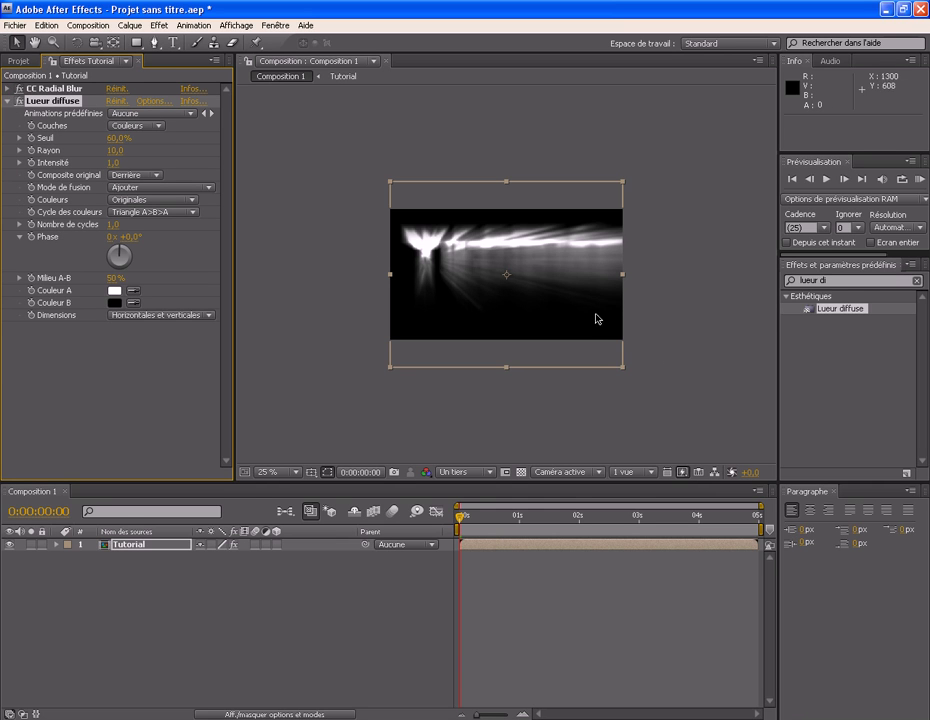
left_click(55, 88)
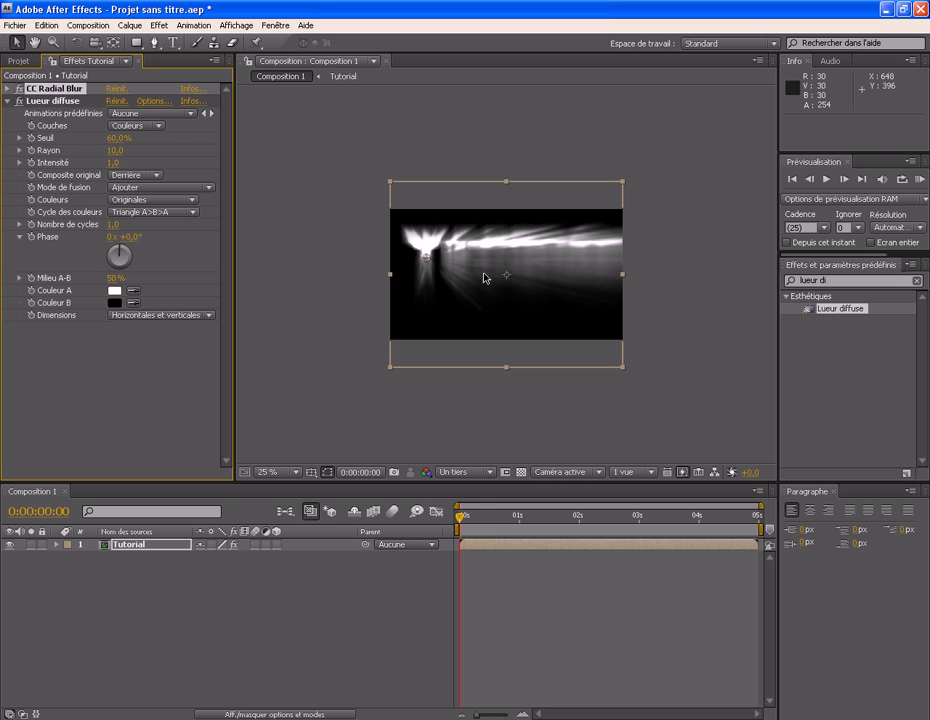
left_click_drag(428, 258, 513, 266)
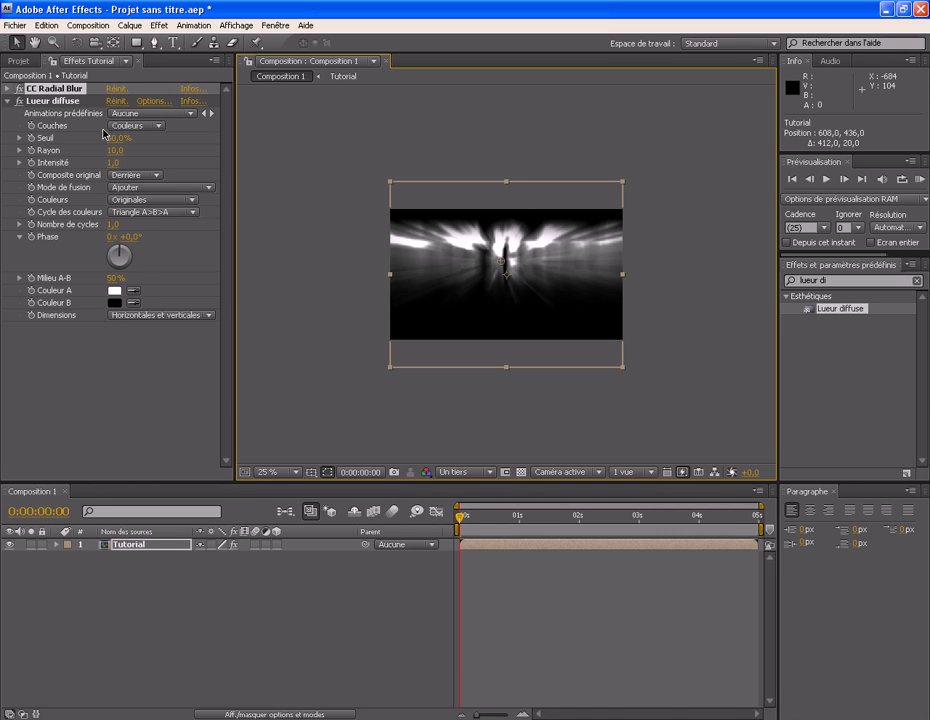
Lower the Seuil of the Lueur diffuse effect to about 12.9%.
left_click(86, 104)
left_click_drag(112, 138, 104, 139)
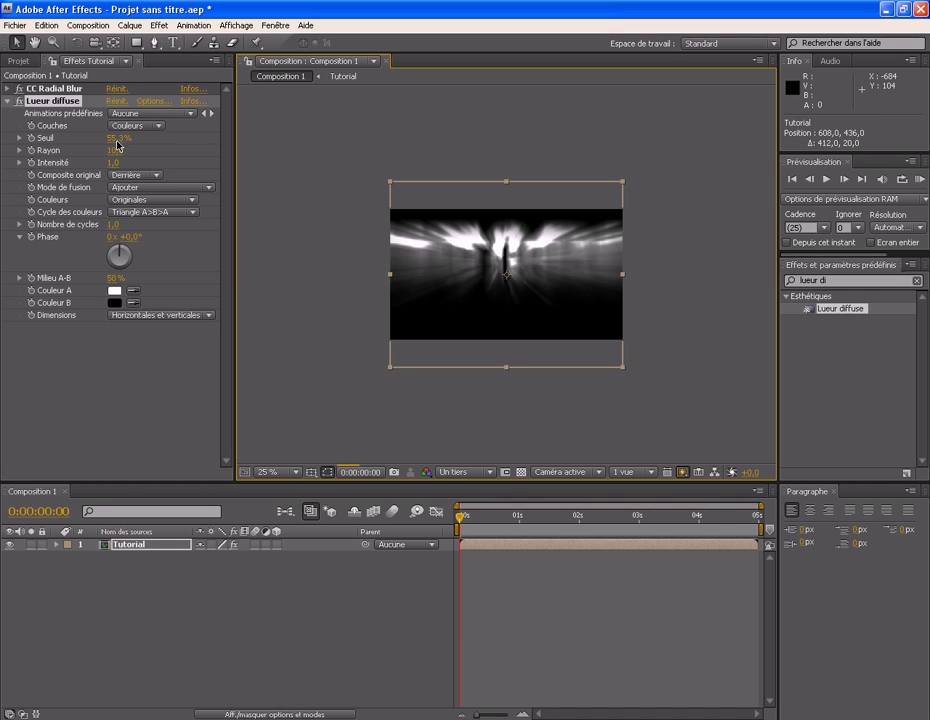
left_click_drag(118, 141, 60, 138)
left_click_drag(4, 138, 2, 138)
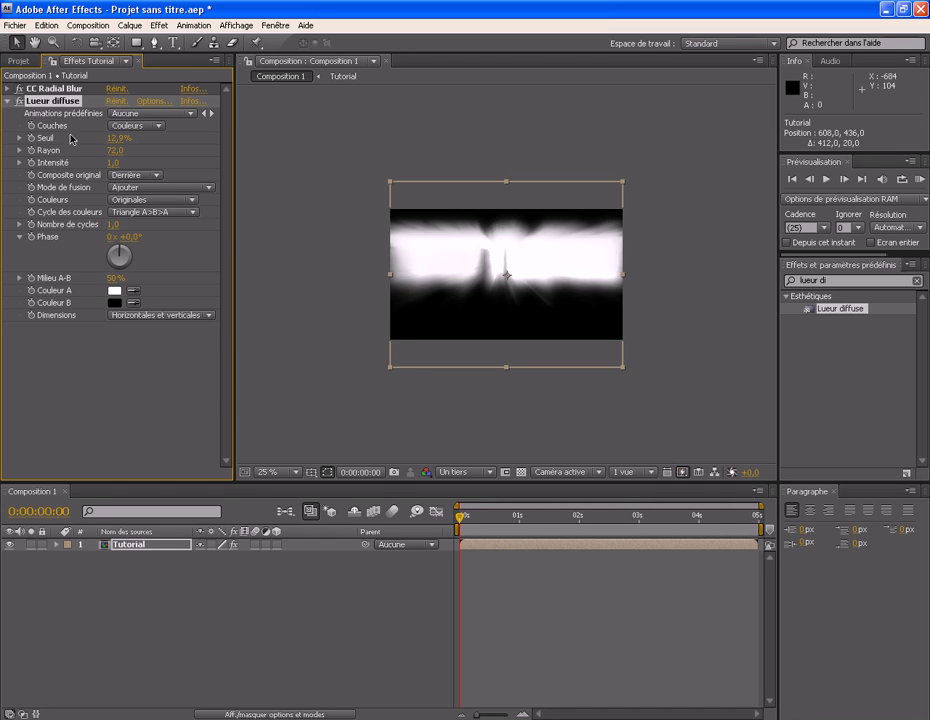
Try larger Rayon values for the Lueur diffuse glow and set it to 450.
left_click_drag(116, 150, 459, 155)
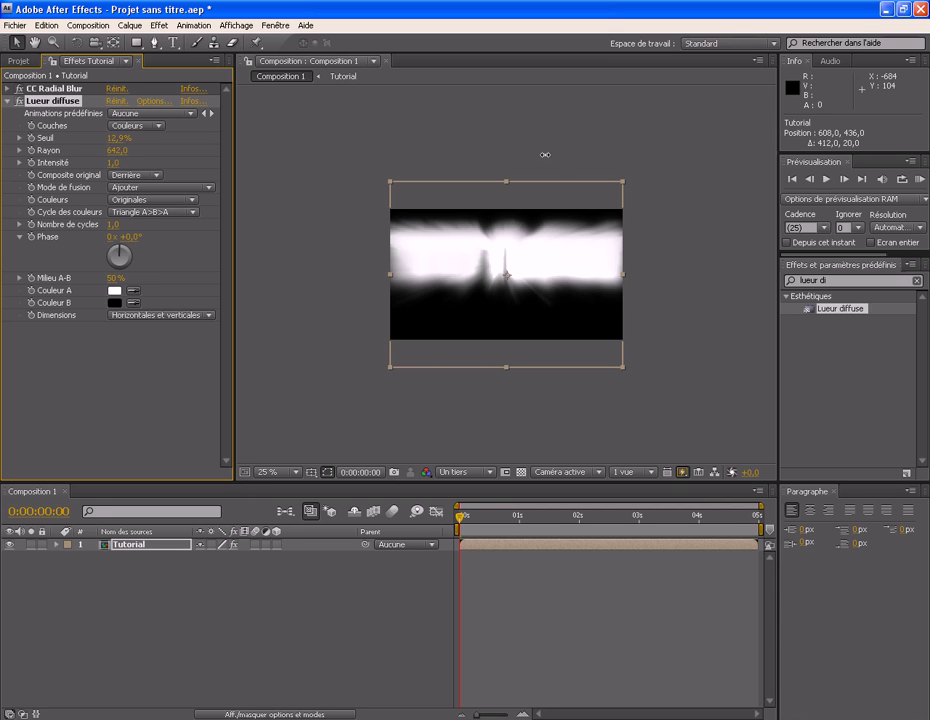
left_click_drag(572, 154, 511, 147)
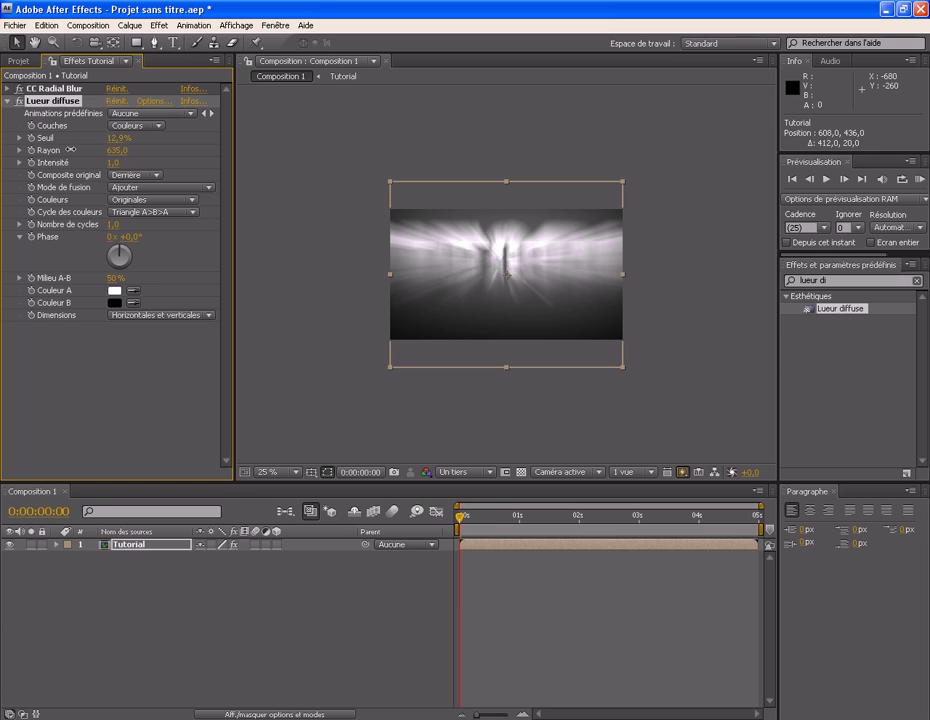
left_click_drag(43, 150, 32, 150)
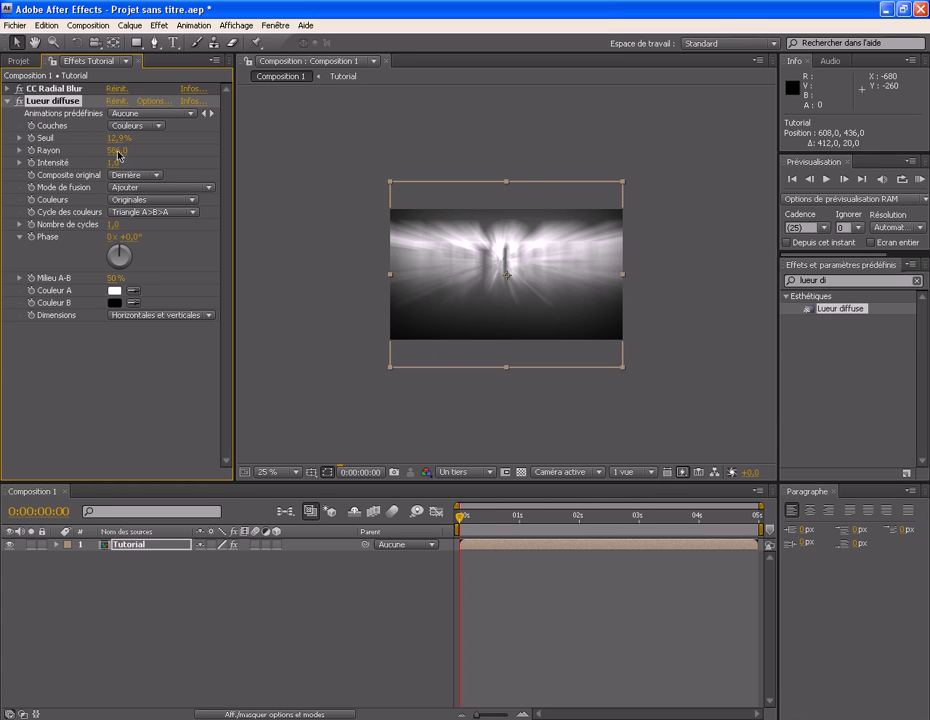
left_click(117, 152)
type("450")
key("Return")
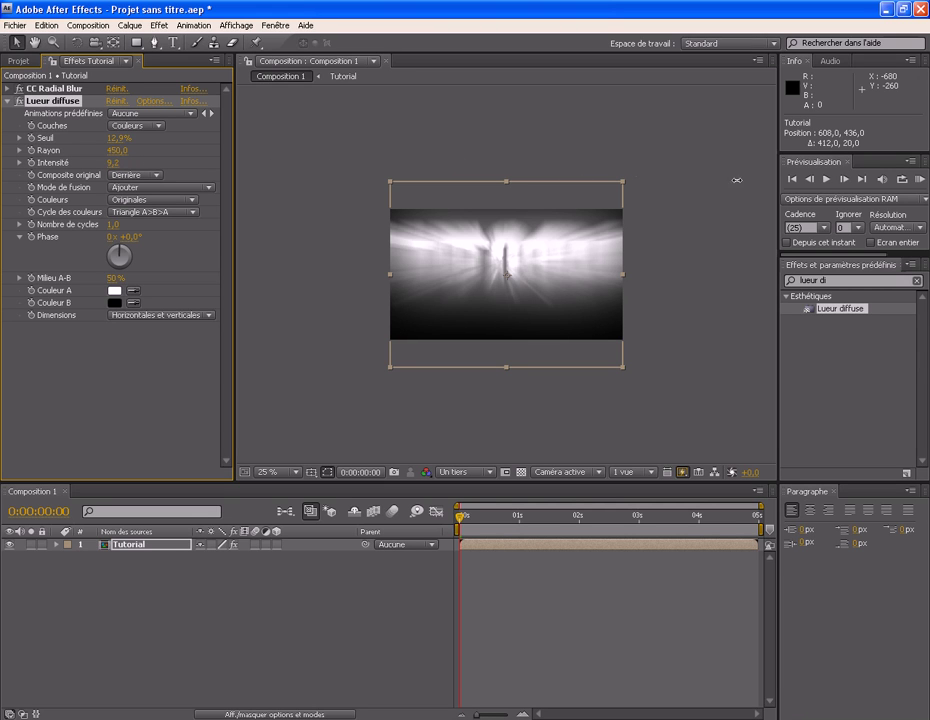
Adjust Lueur diffuse to an Intensité of 1.7, a Seuil of 34.9% and a Rayon of 535.
left_click_drag(243, 166, 3, 169)
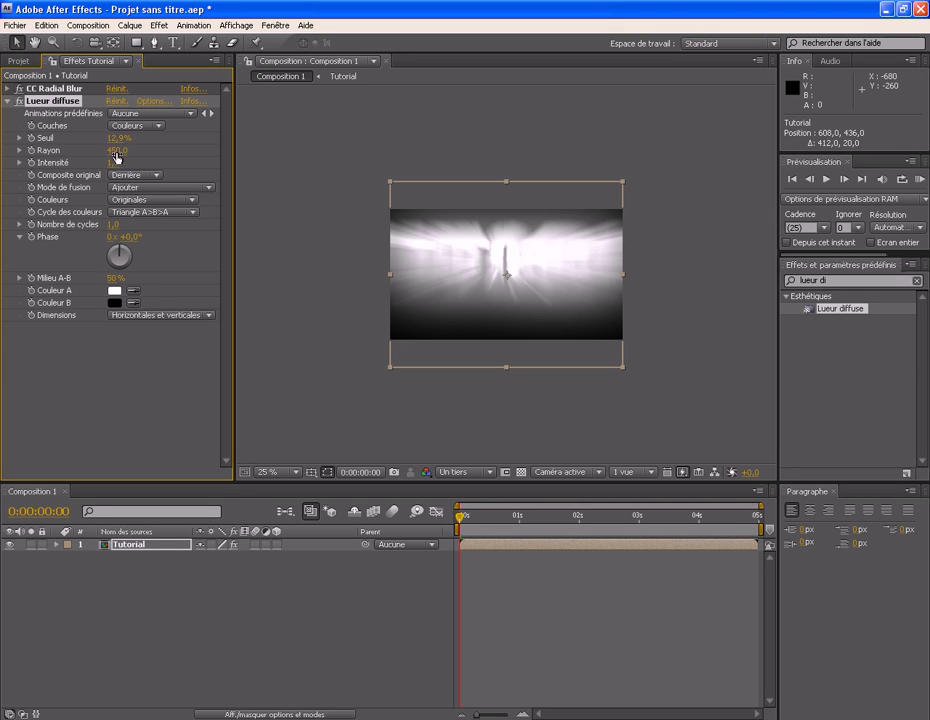
left_click_drag(122, 142, 142, 138)
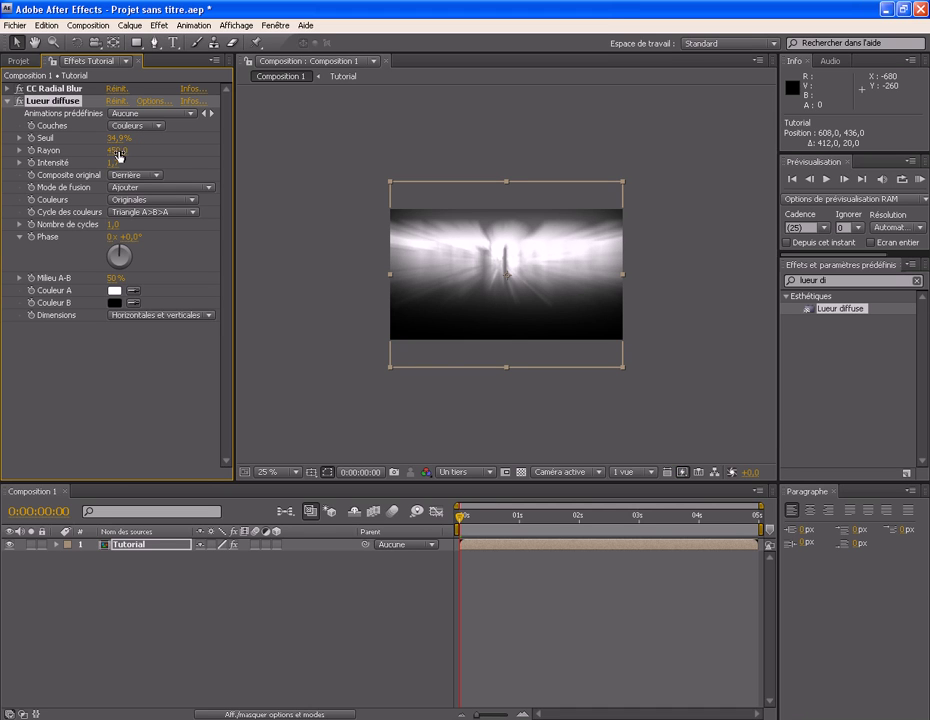
left_click_drag(116, 151, 180, 150)
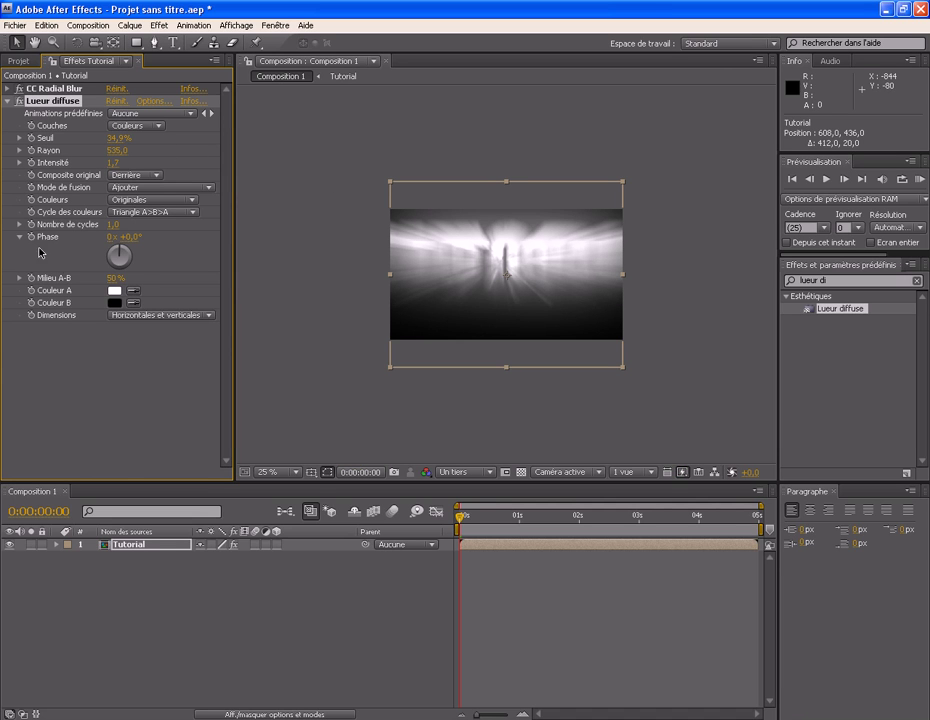
Sweep the CC Radial Blur center across the title to test the rays and leave it at about 572, 416.
left_click(55, 88)
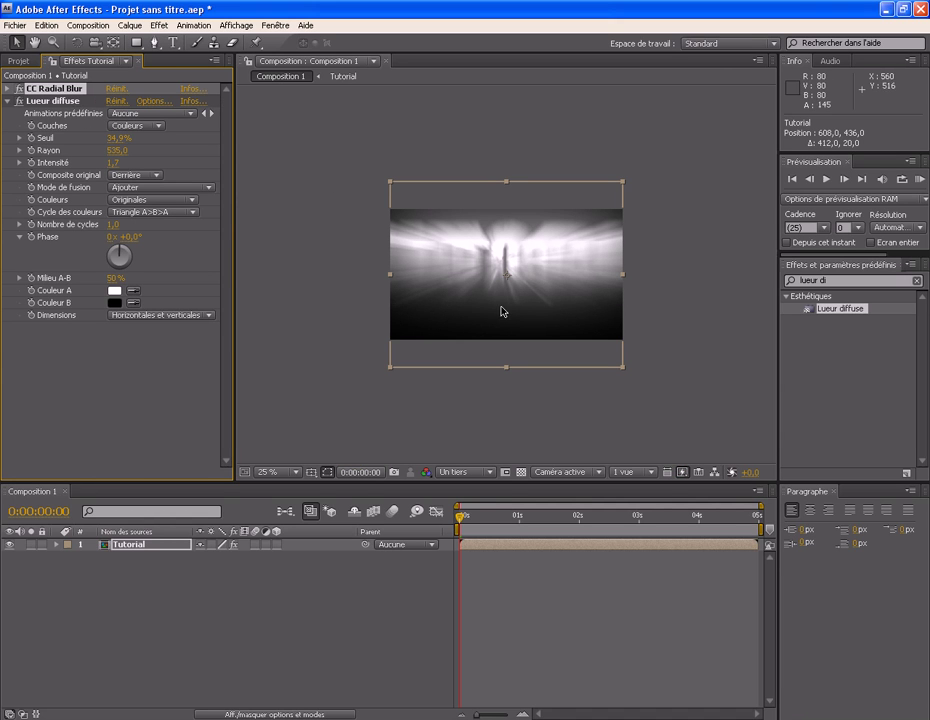
left_click_drag(505, 263, 380, 259)
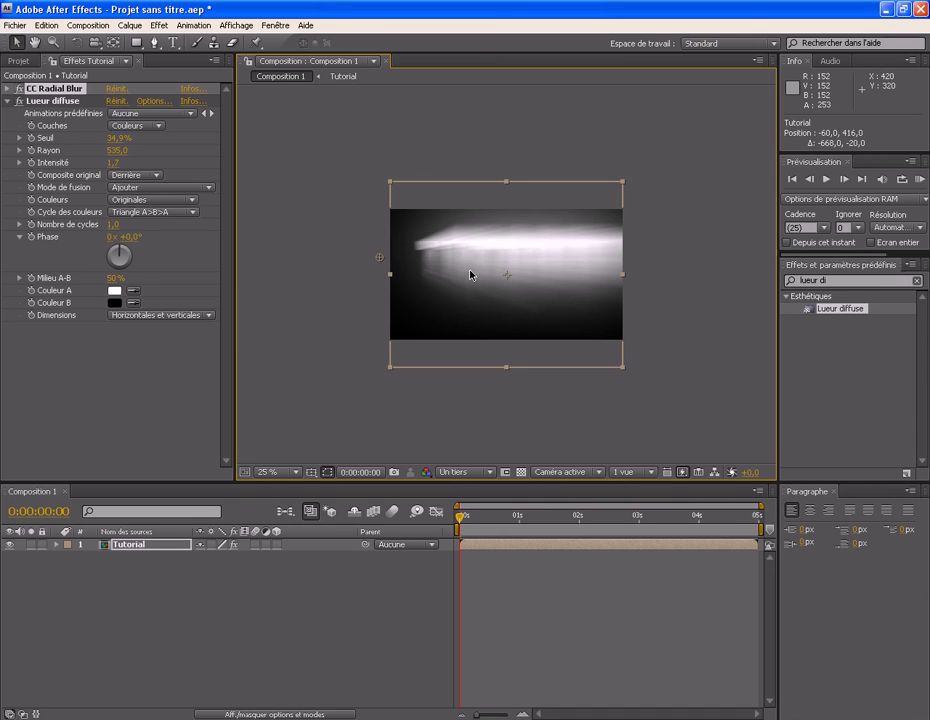
left_click_drag(382, 261, 496, 262)
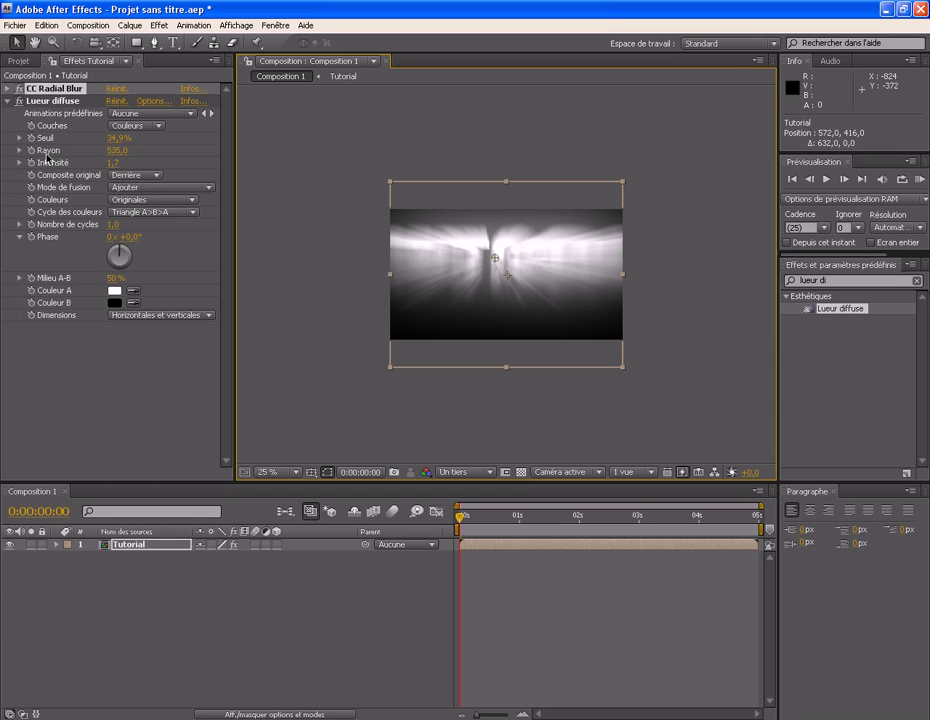
Keep Lueur diffuse on Couleurs, set its Seuil to 50.6% and Rayon to 821, and collapse its settings.
left_click(160, 129)
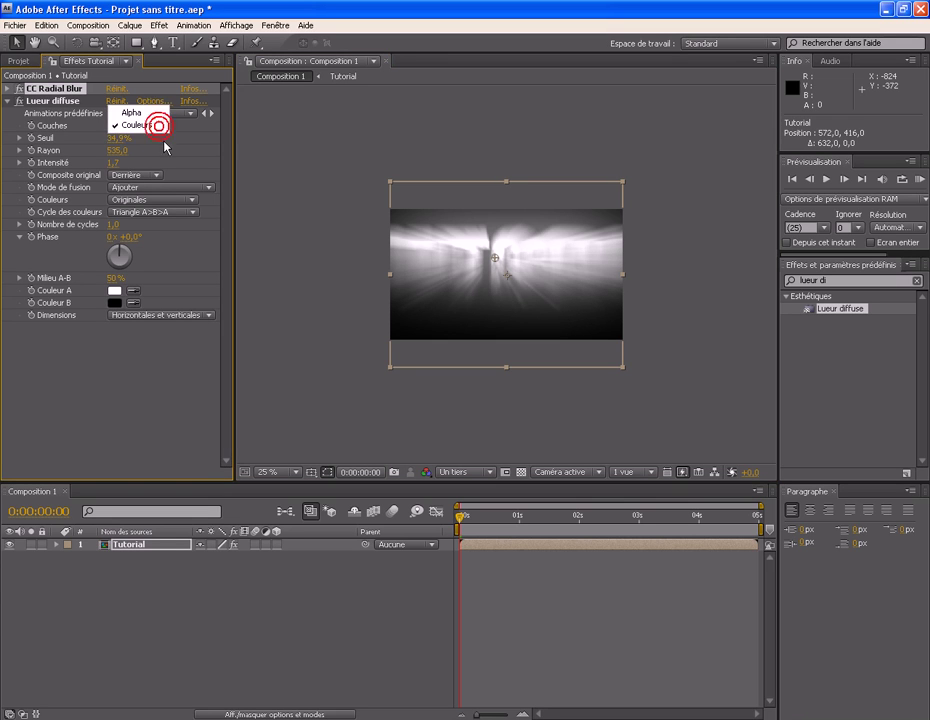
left_click(129, 129)
left_click_drag(114, 140, 60, 104)
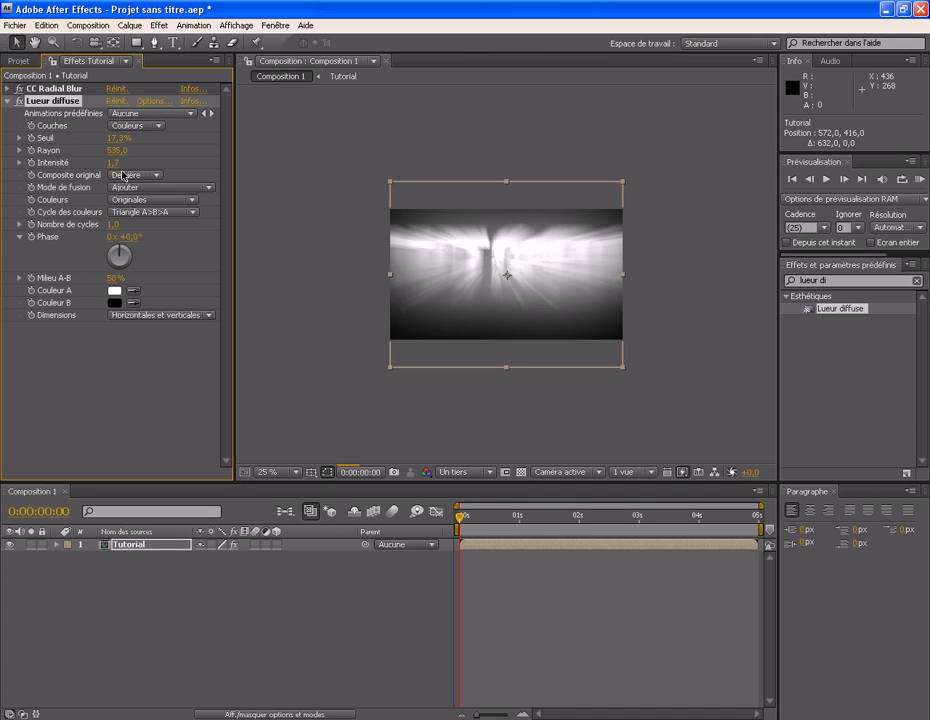
left_click_drag(117, 141, 180, 141)
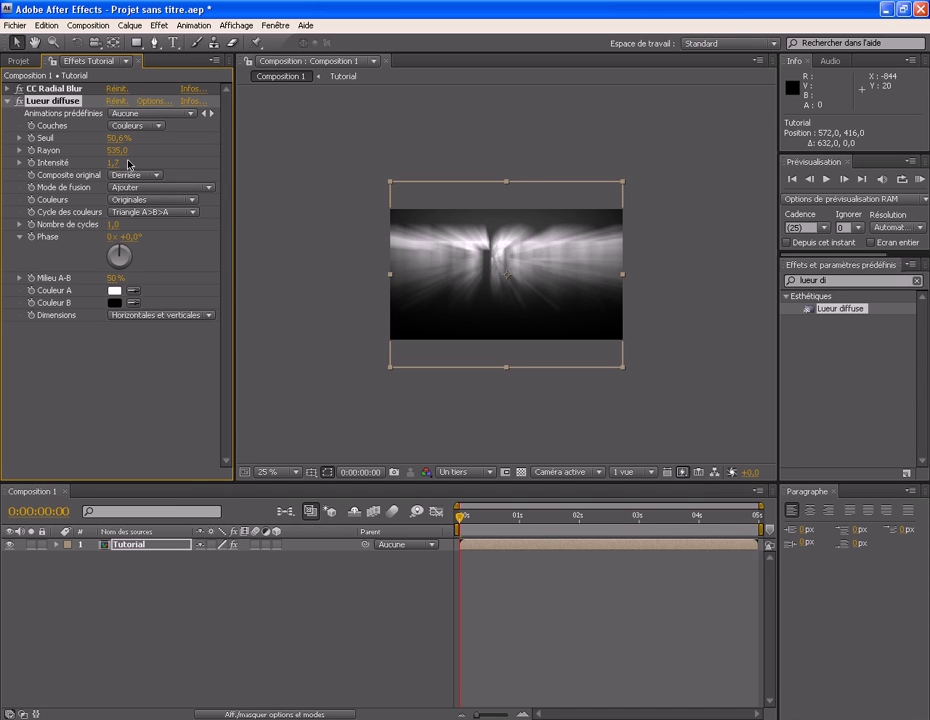
left_click_drag(117, 150, 316, 181)
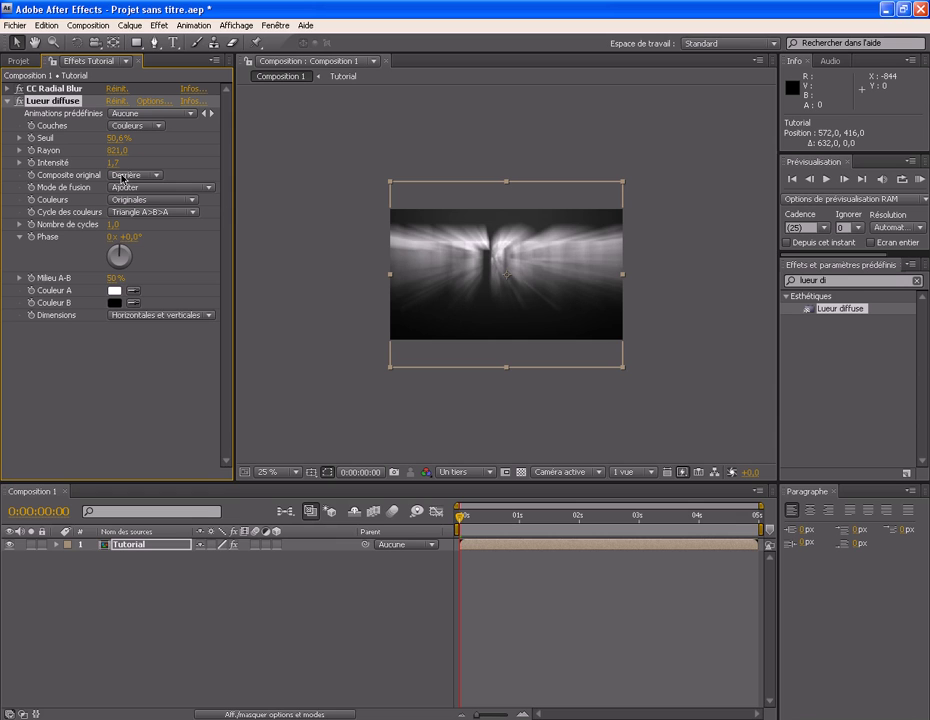
left_click(6, 101)
left_click(195, 312)
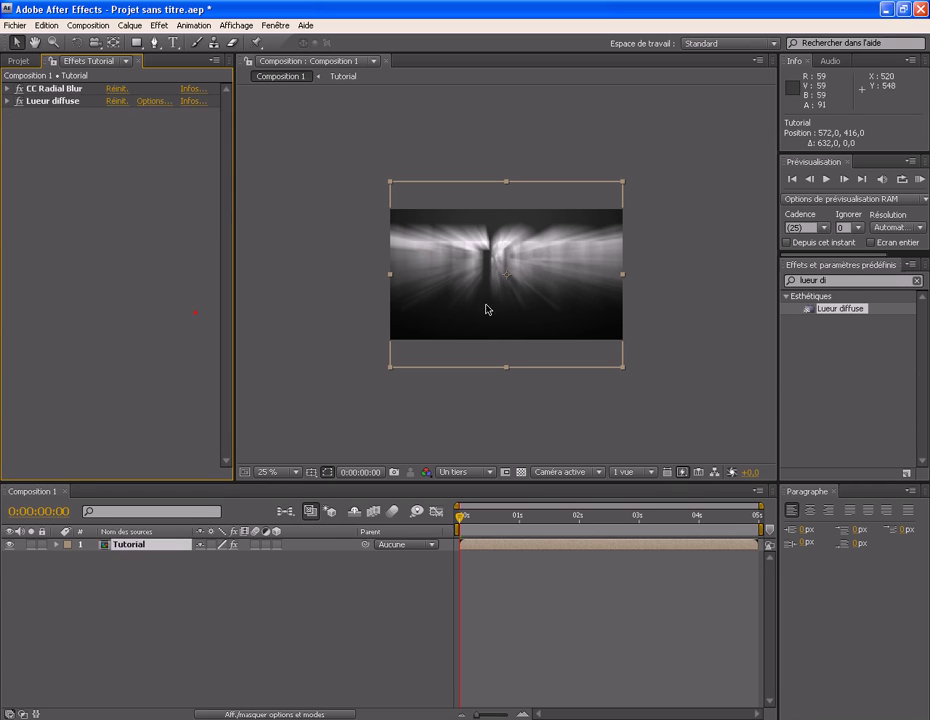
Clear the effects search and apply the Balance des couleurs colour correction to the Tutorial layer.
left_click(842, 281)
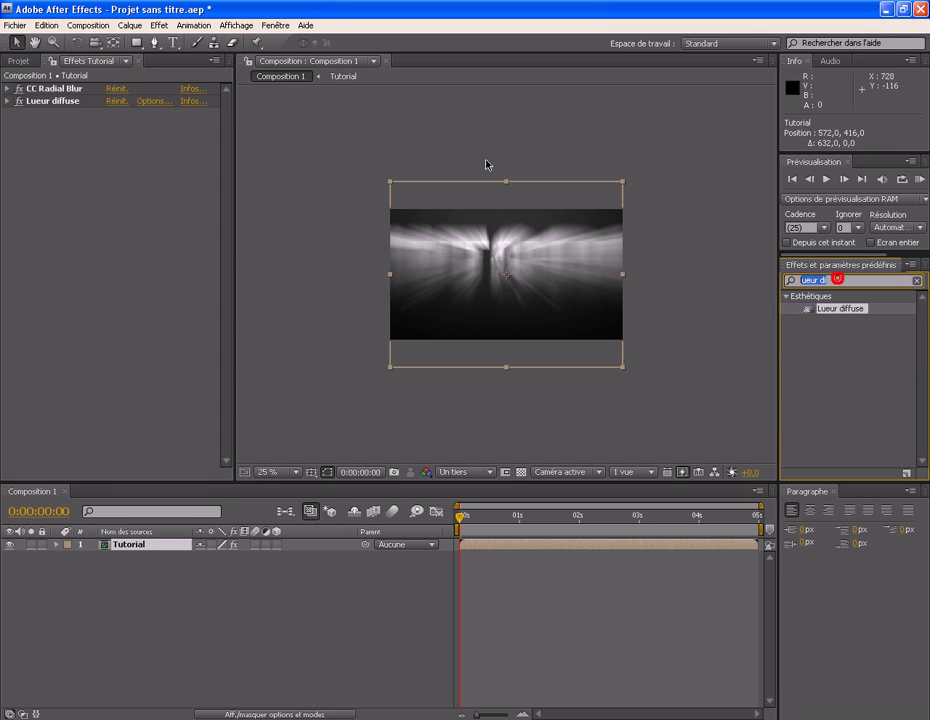
key("BackSpace")
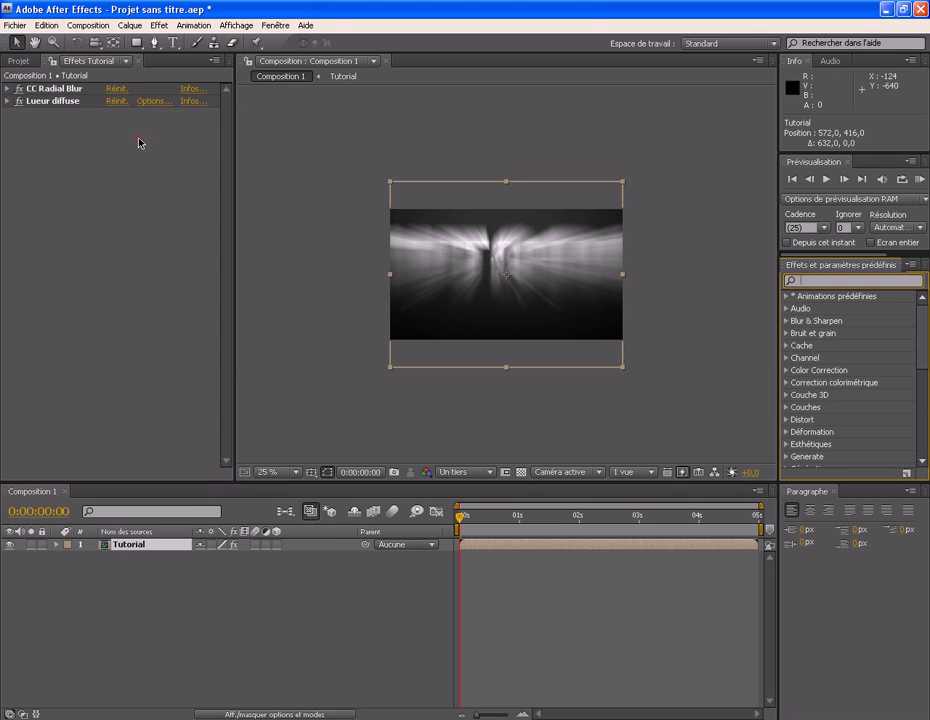
left_click(158, 26)
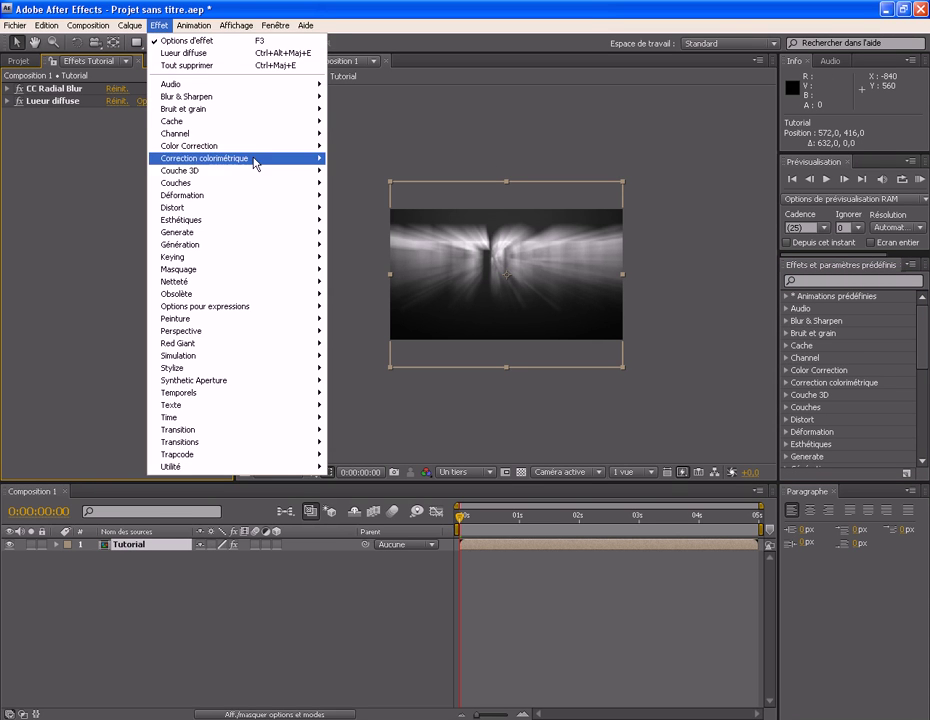
mouse_move(255, 163)
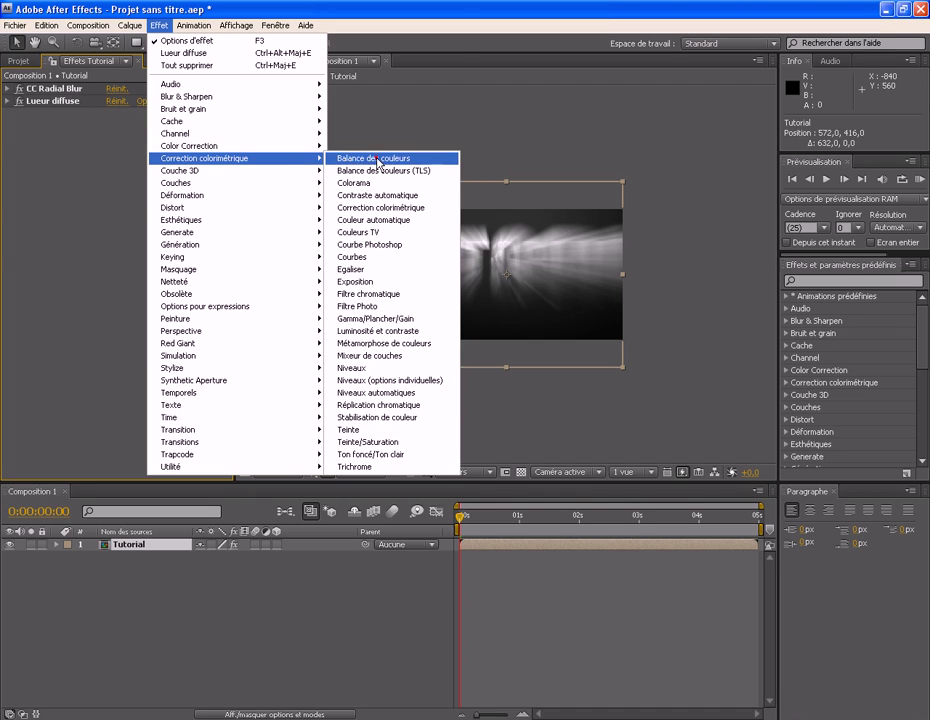
left_click(368, 116)
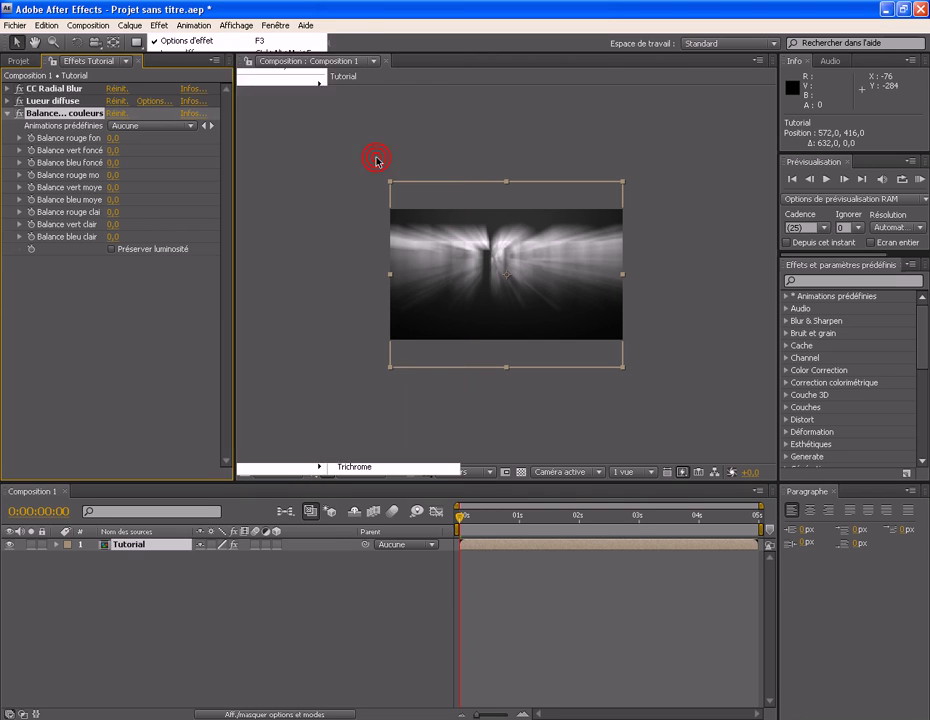
left_click(164, 341)
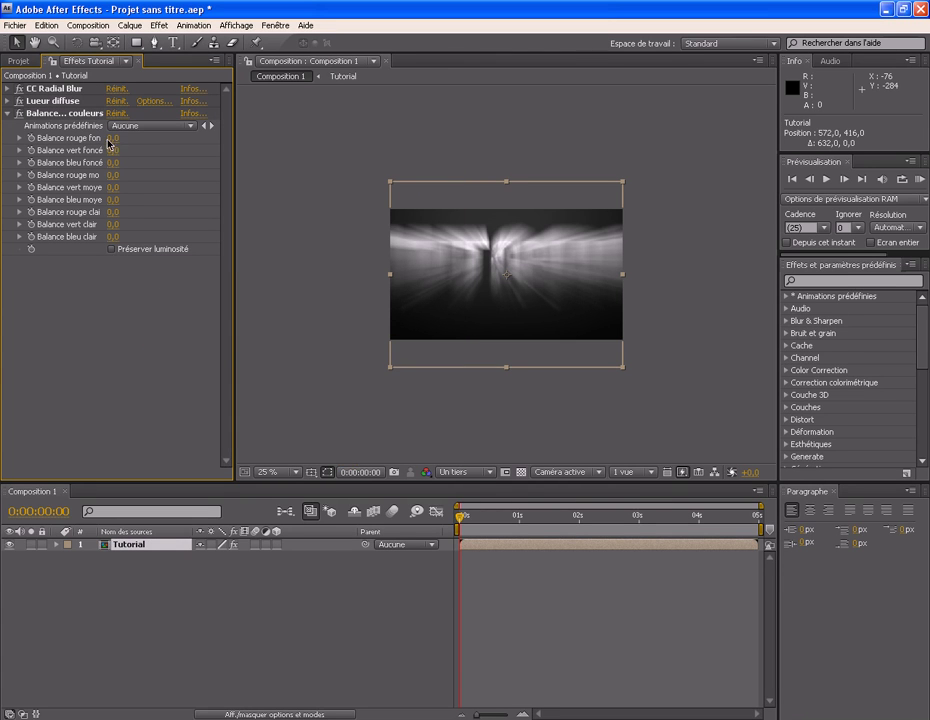
Try a dark red balance of 71, reset it to 0 with the midtone blue balance at 57, and collapse Balance des couleurs.
left_click_drag(113, 138, 131, 138)
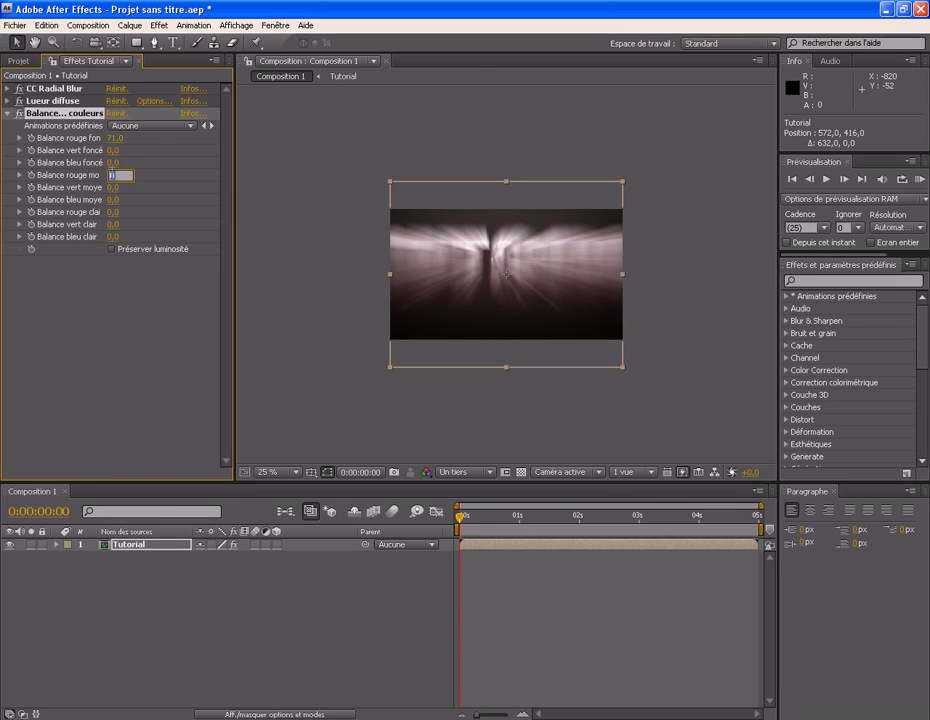
left_click(157, 167)
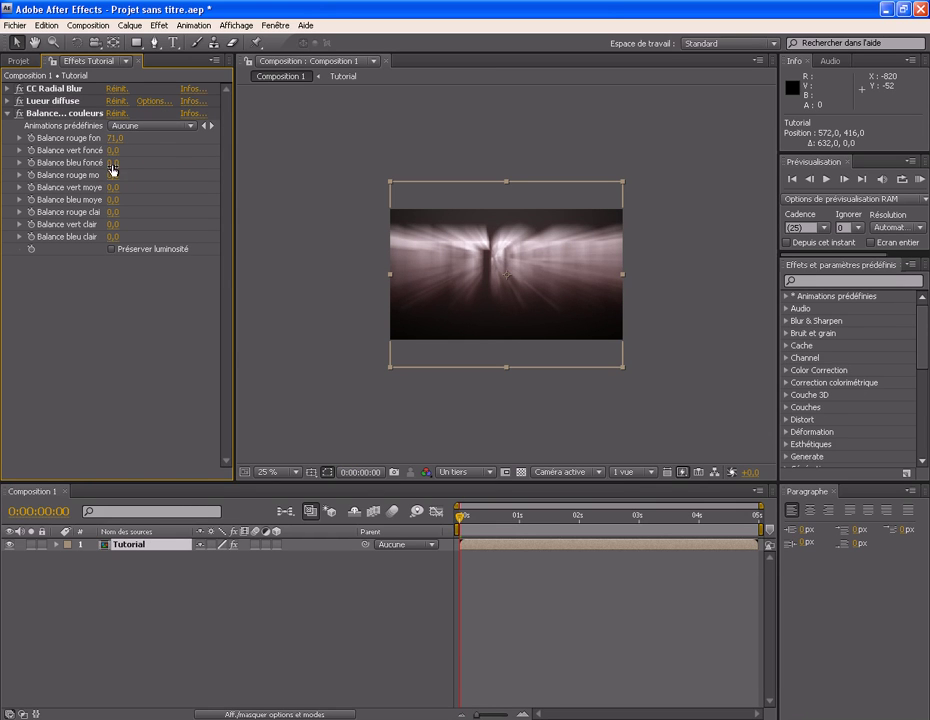
left_click_drag(113, 199, 135, 198)
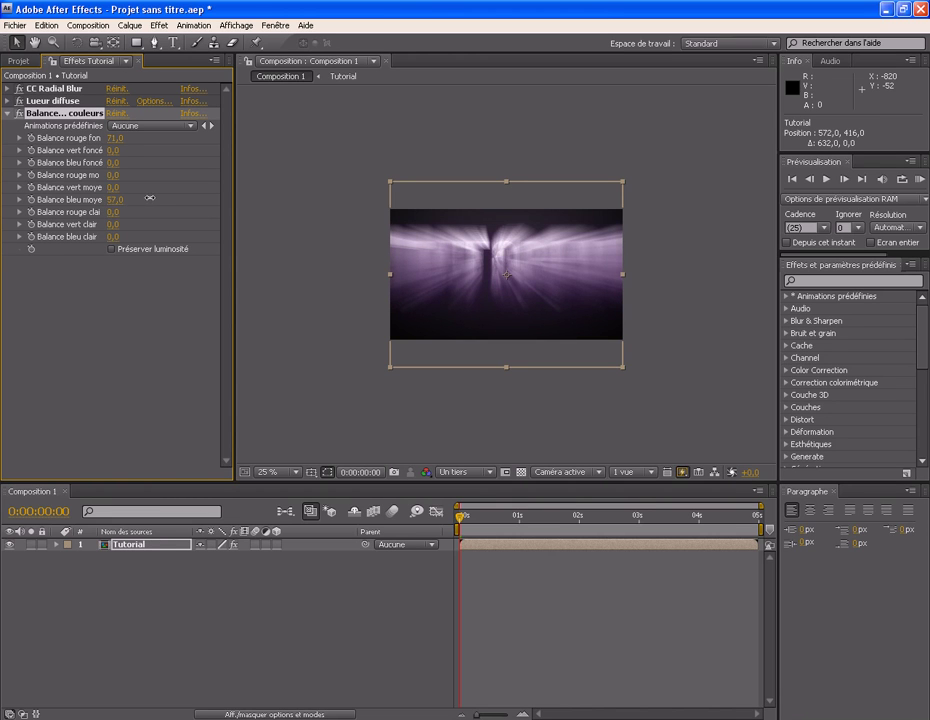
left_click(114, 139)
key("Return")
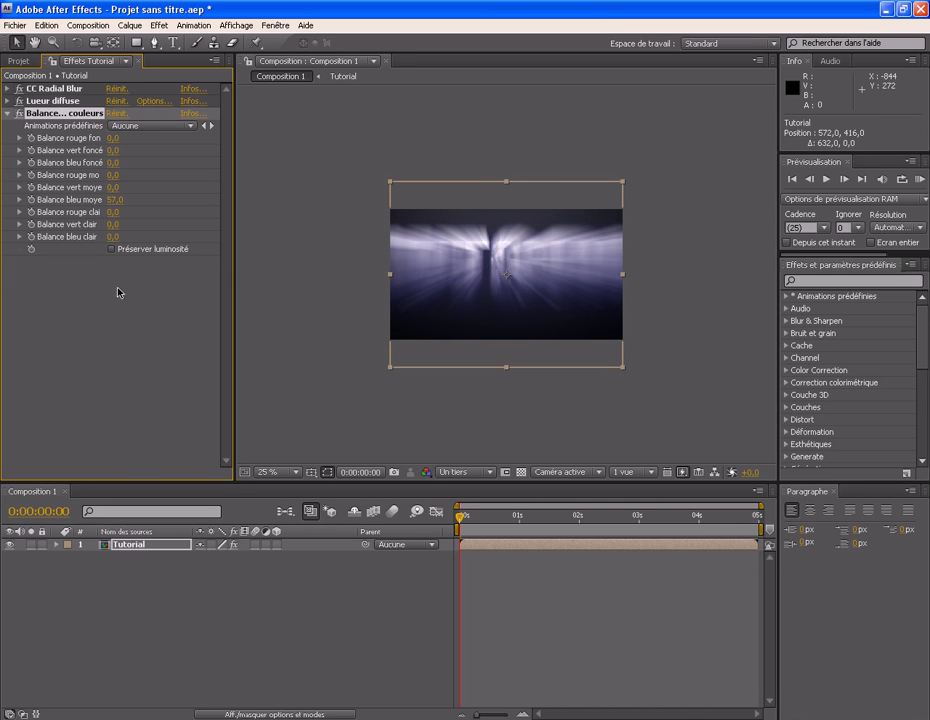
left_click(131, 309)
left_click(6, 113)
left_click(83, 249)
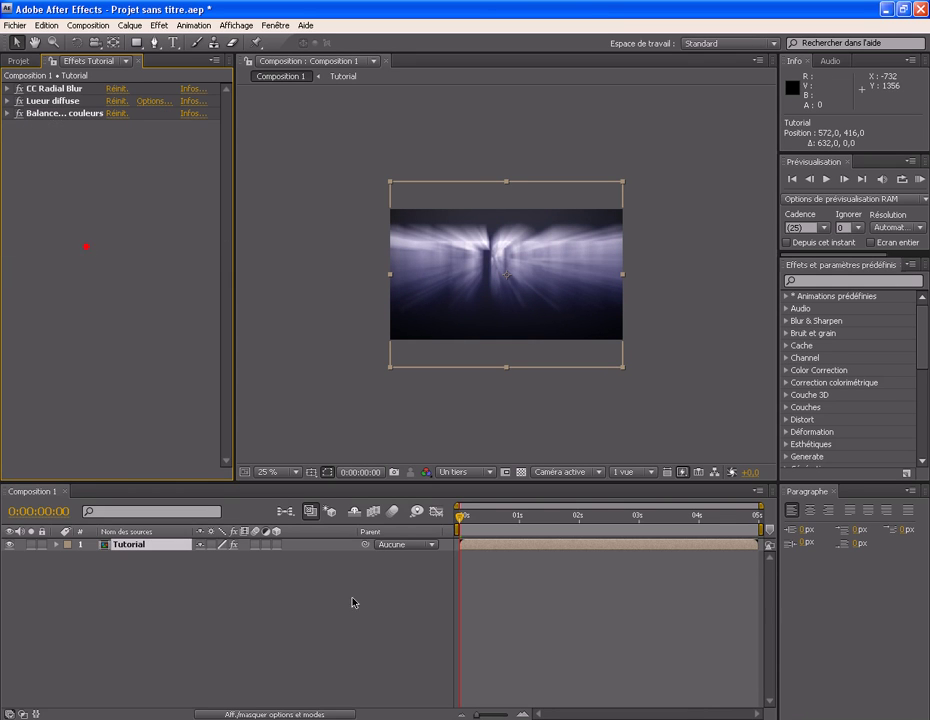
Keyframe the Tutorial layer's Opacité to fade in from 0% at 0:00:00:00 to 100% at 0:00:00:12.
left_click(174, 577)
left_click(147, 548)
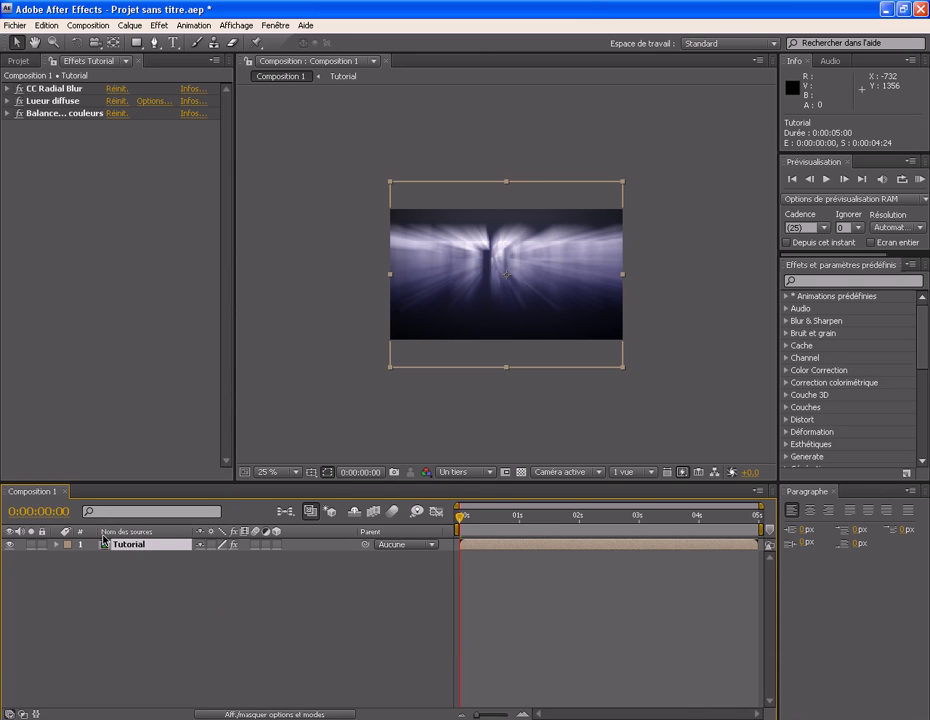
key("t")
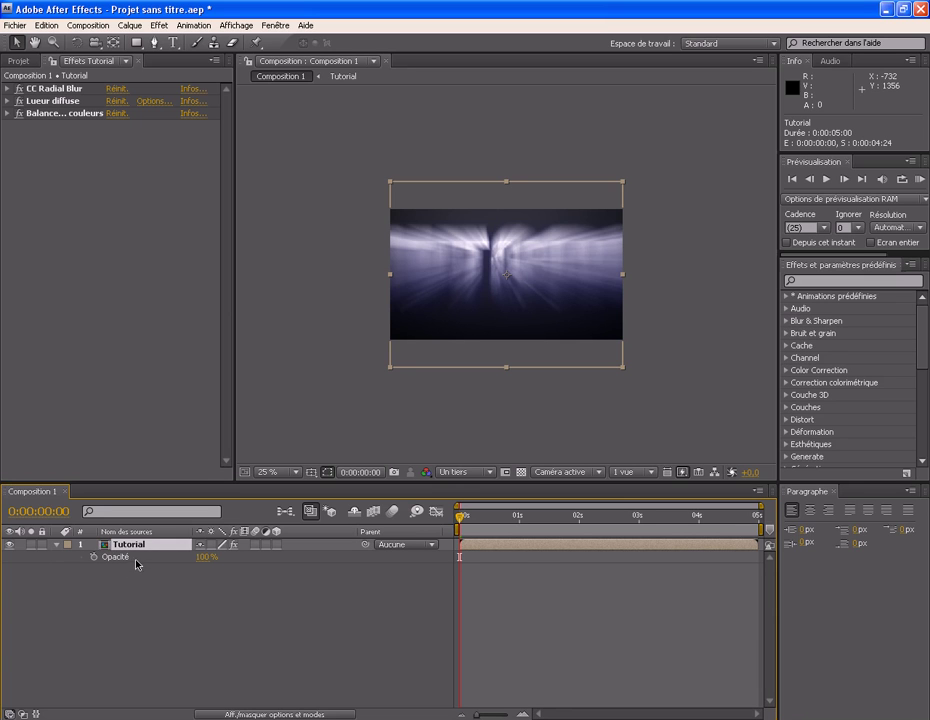
key("alt+shift+t")
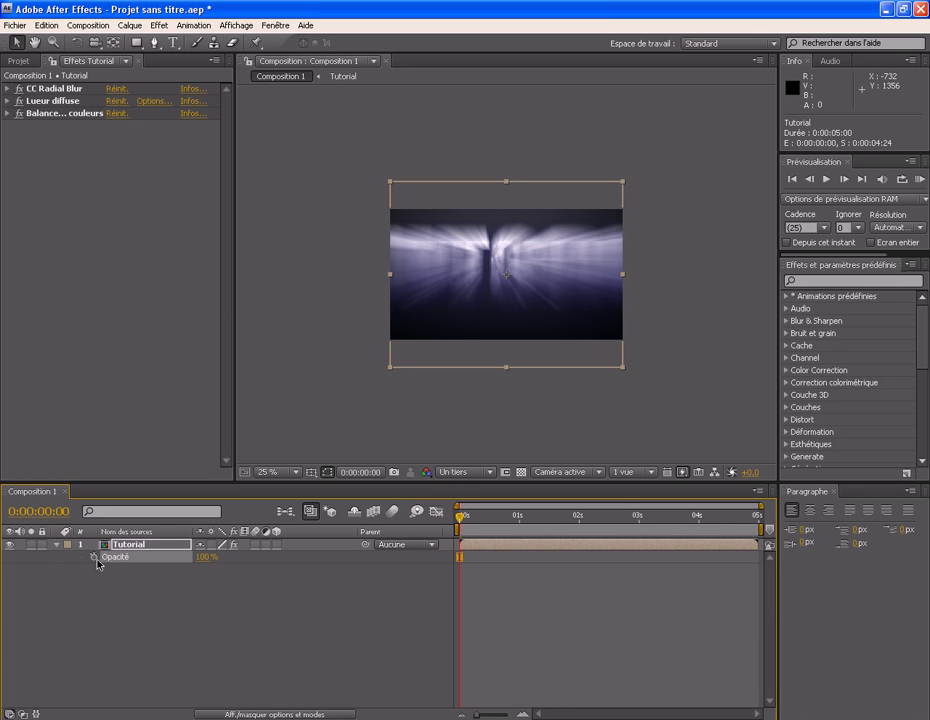
left_click(94, 557)
left_click_drag(202, 560, 3, 565)
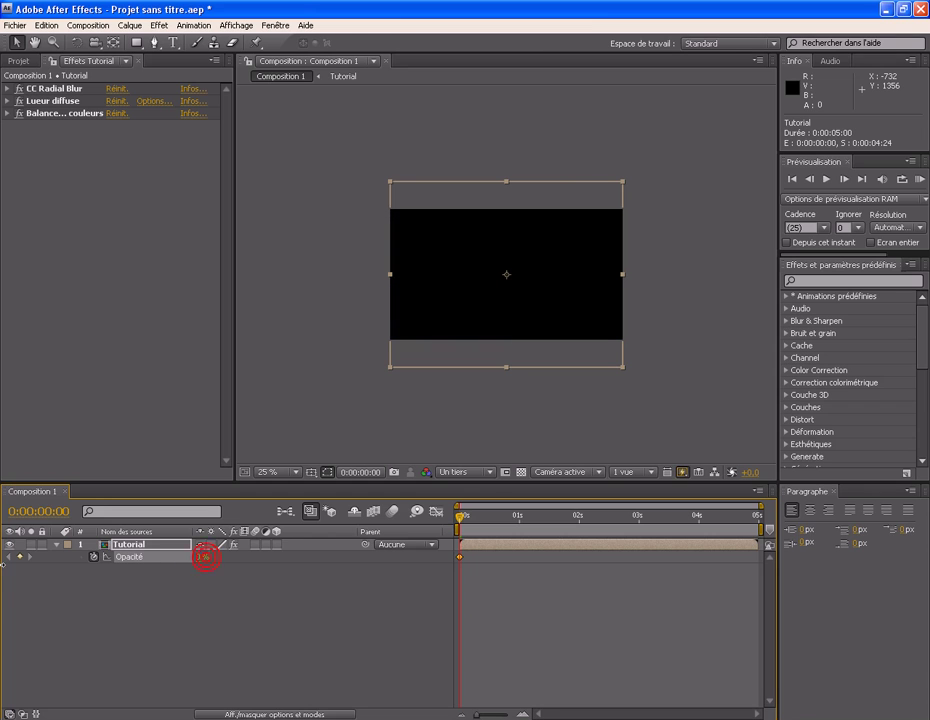
left_click(489, 522)
left_click_drag(201, 558, 206, 558)
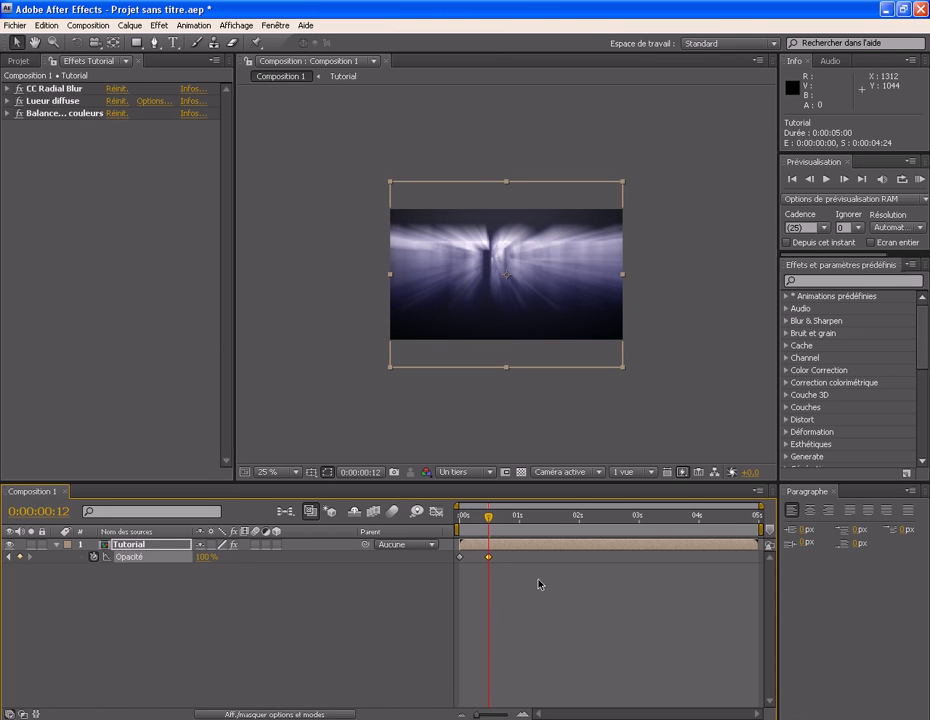
key("Home")
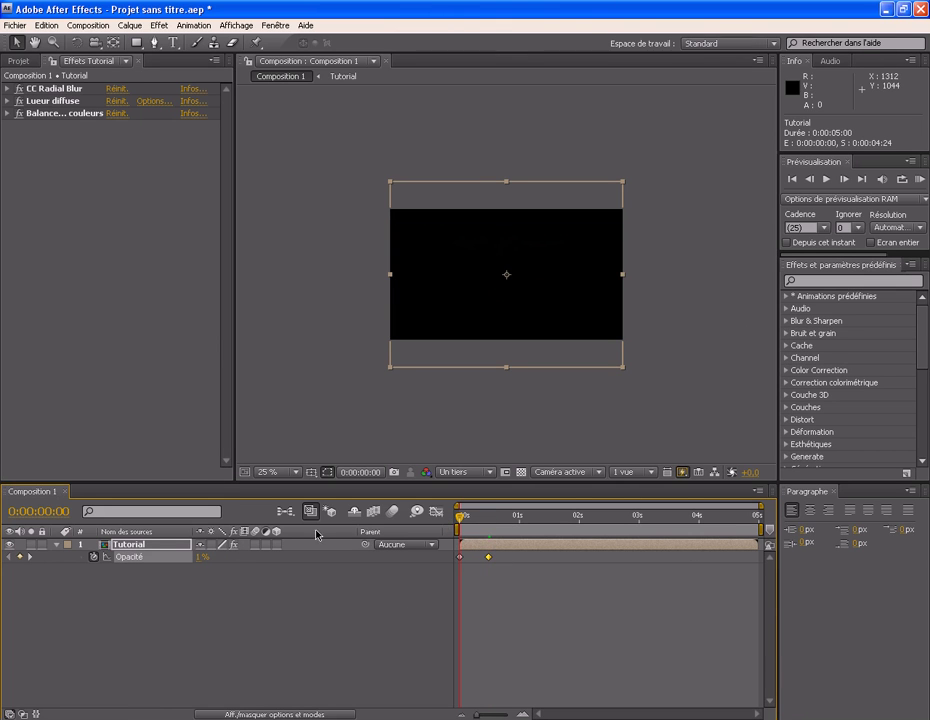
left_click_drag(201, 556, 196, 556)
Keyframe the Tutorial layer's Opacité to fade out from 100% at 0:00:04:11 to 0% at 0:00:04:24.
left_click(732, 521)
left_click_drag(732, 521, 726, 521)
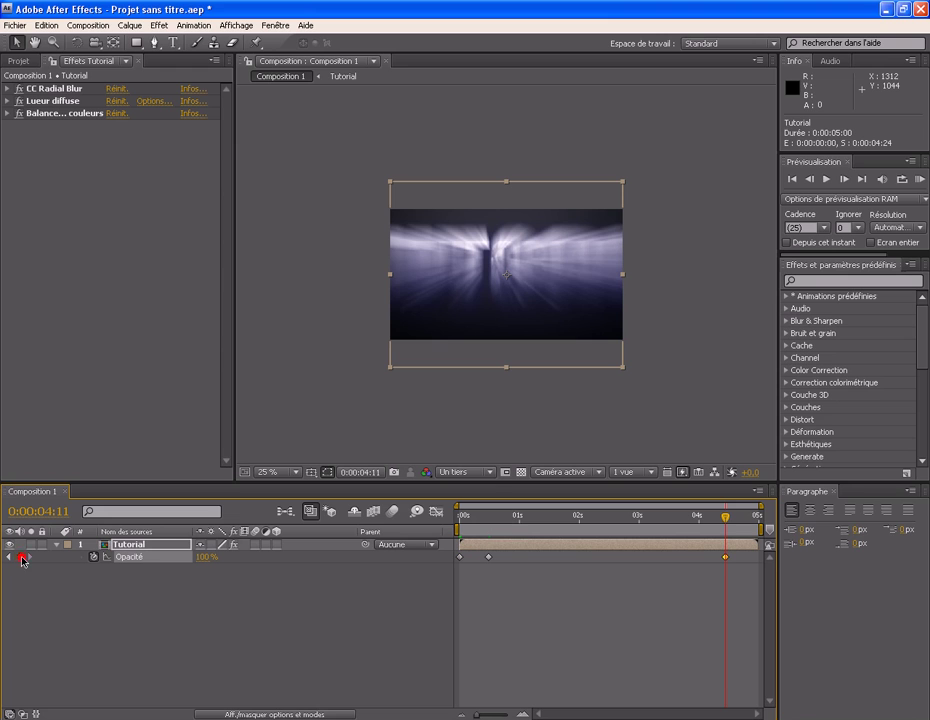
left_click_drag(726, 517, 779, 523)
left_click(205, 556)
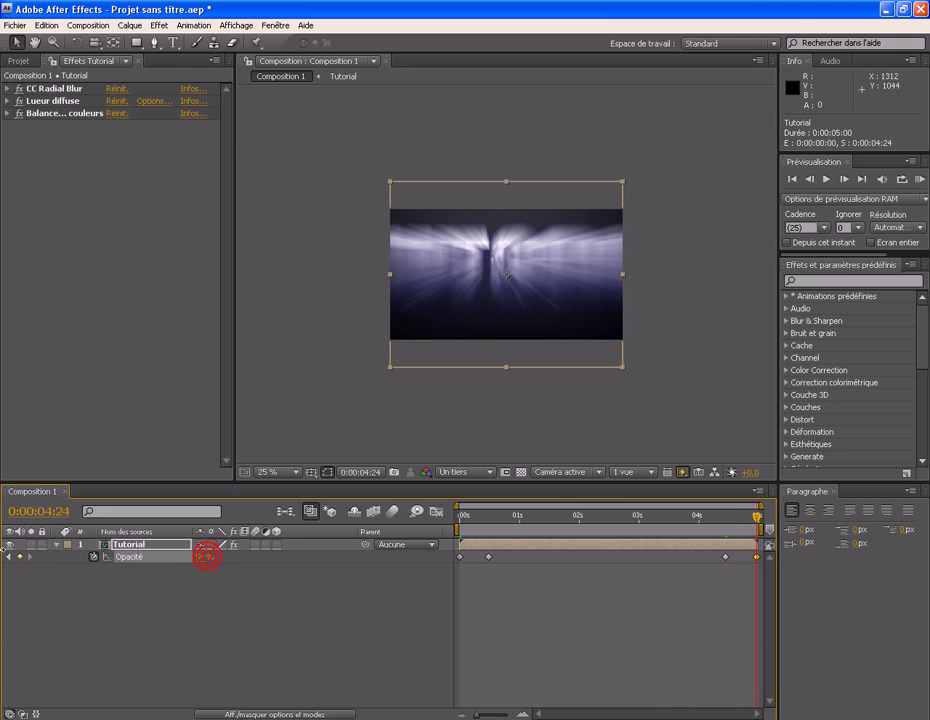
type("2")
key("Return")
left_click(201, 557)
type("0")
key("Return")
left_click(283, 626)
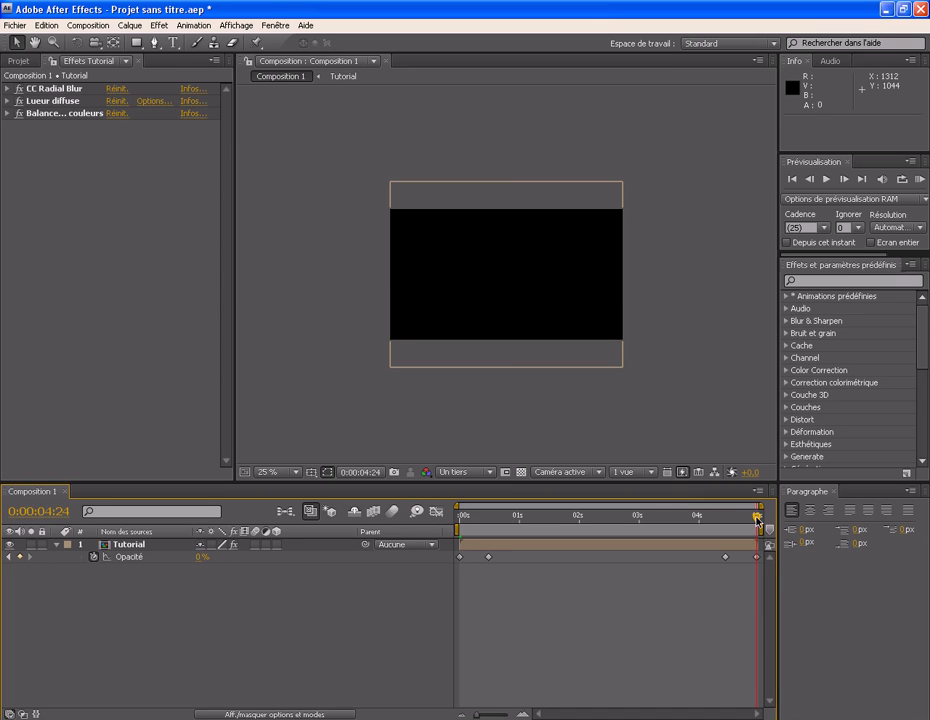
Run a RAM preview of the opacity fades, stop it and go to 0:00:00:19.
key("KP_0")
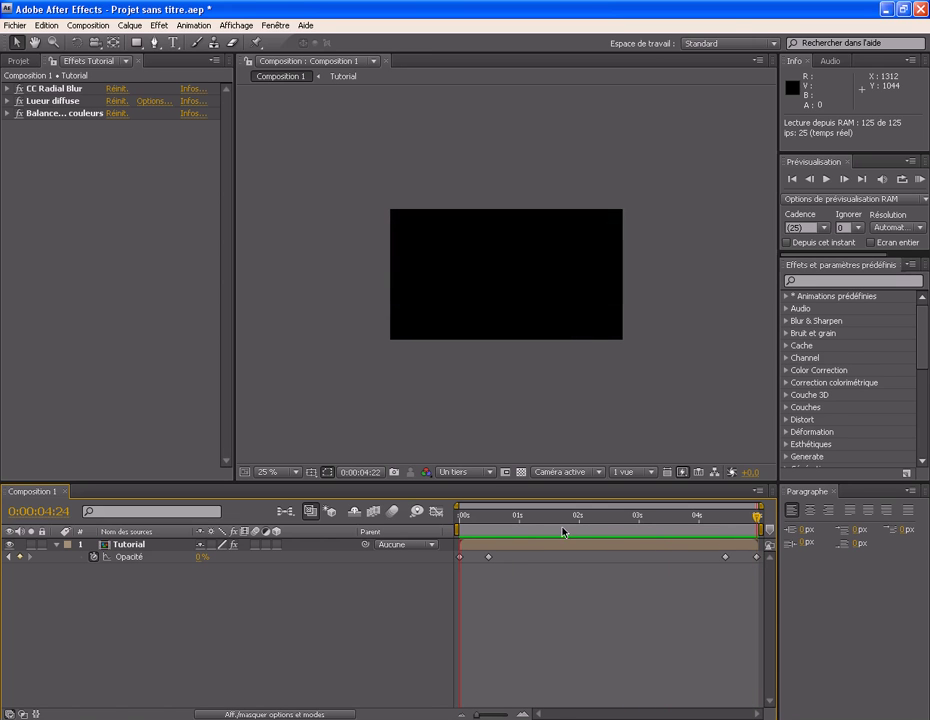
left_click(530, 517)
left_click_drag(530, 520, 507, 523)
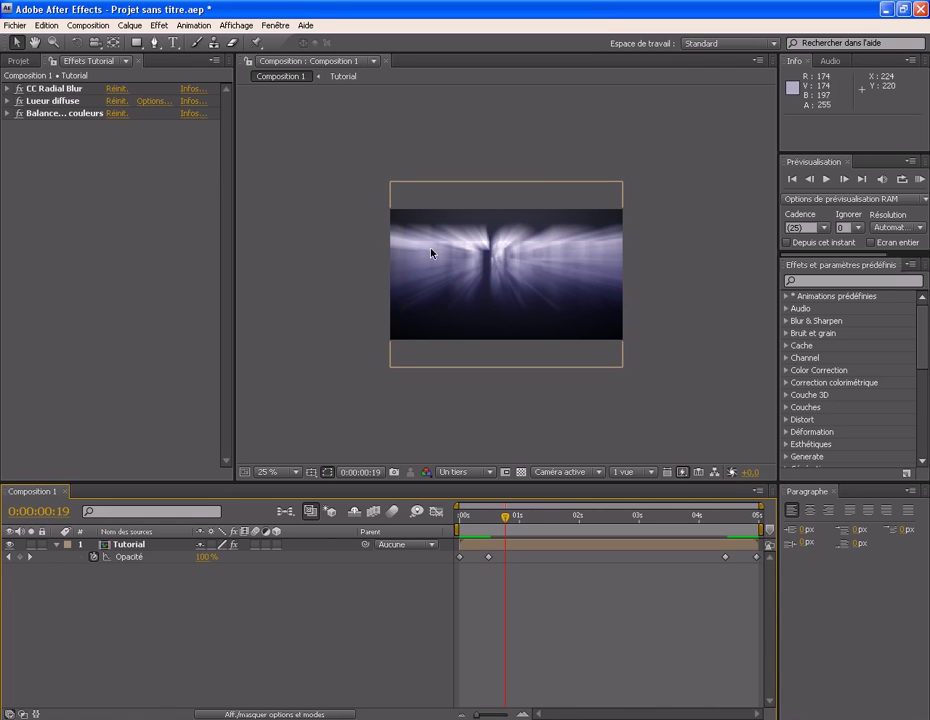
Move the CC Radial Blur Center beyond the left edge of the frame to -120, 416 and keyframe it at 0:00:00:00.
left_click(8, 89)
left_click(60, 89)
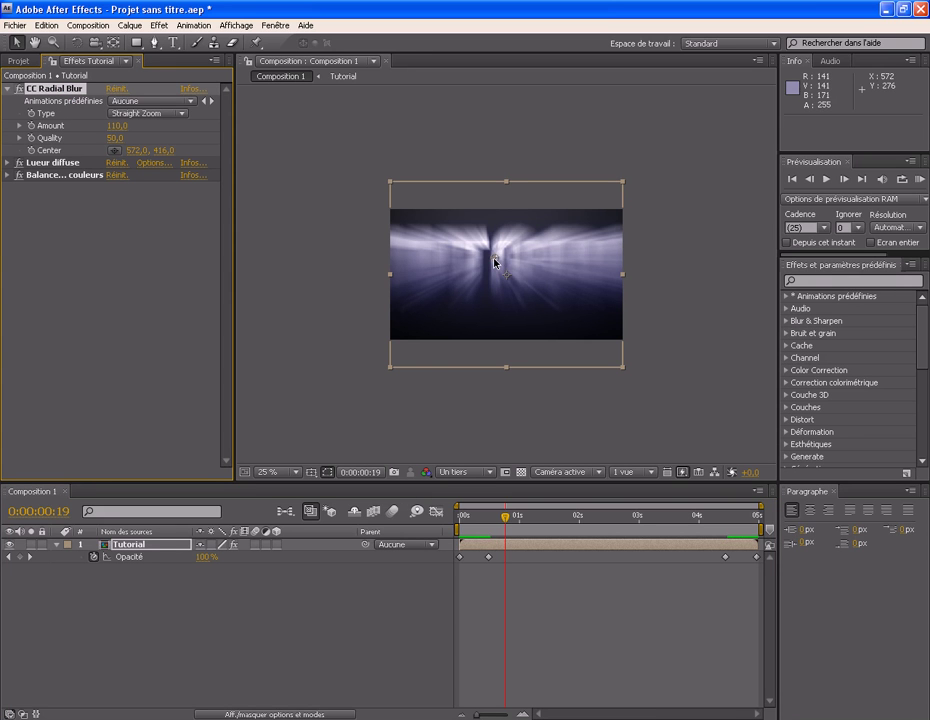
left_click_drag(494, 262, 368, 257)
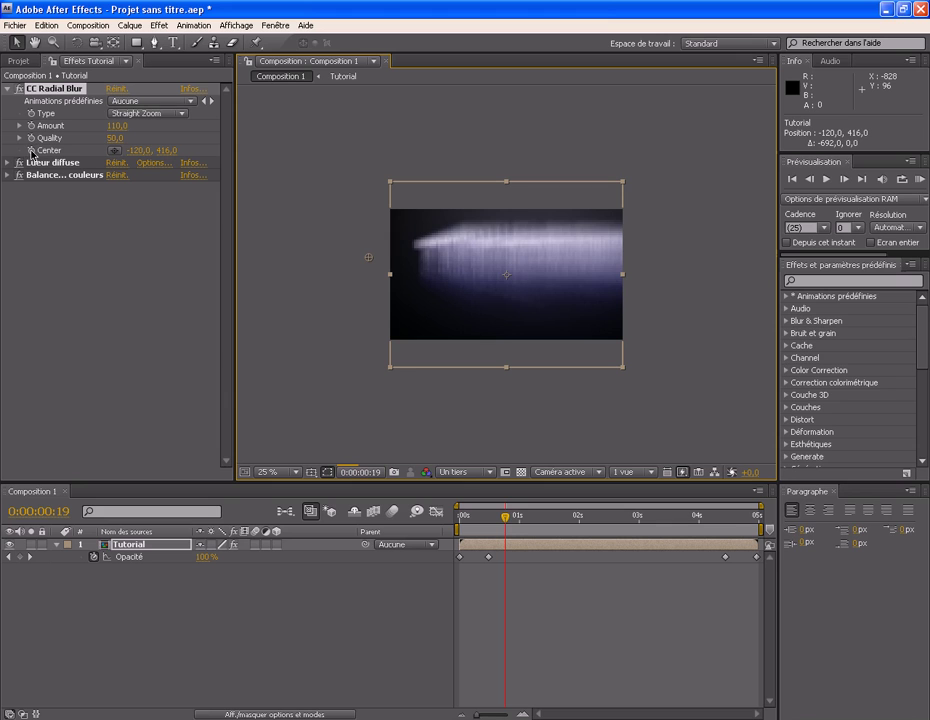
key("Home")
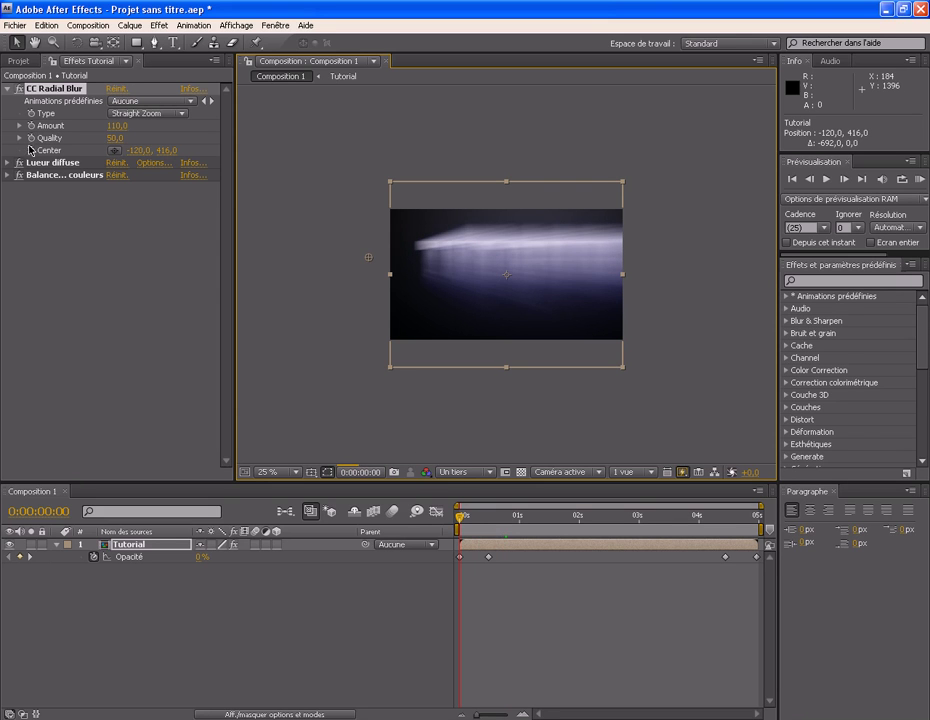
left_click(33, 152)
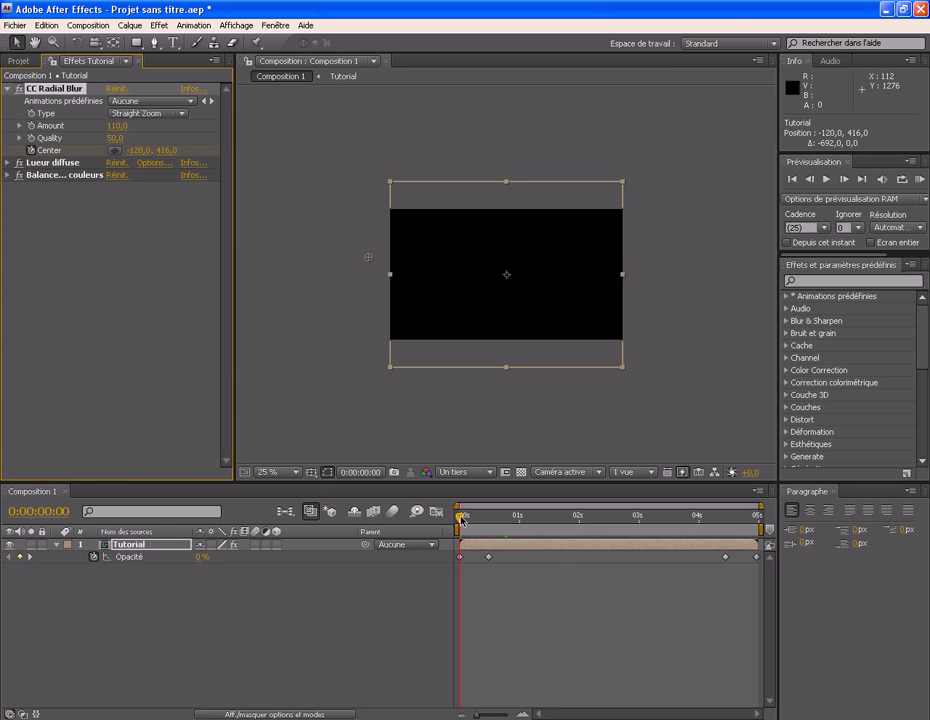
At 0:00:04:24, keyframe the CC Radial Blur Center past the right edge of the frame at 1376, 416.
left_click_drag(462, 520, 805, 530)
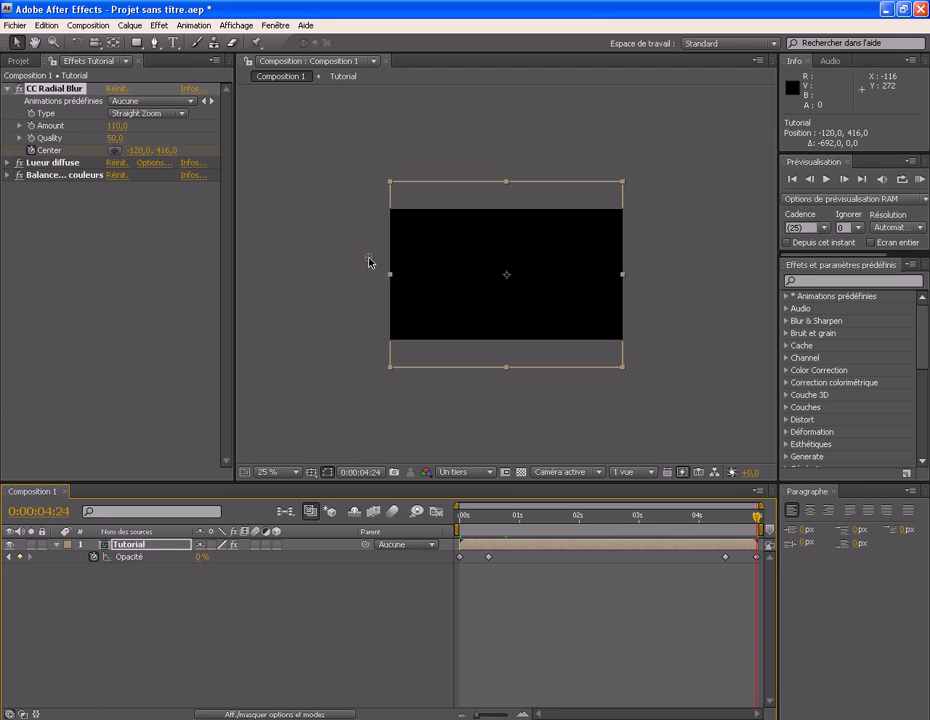
left_click_drag(369, 259, 643, 277)
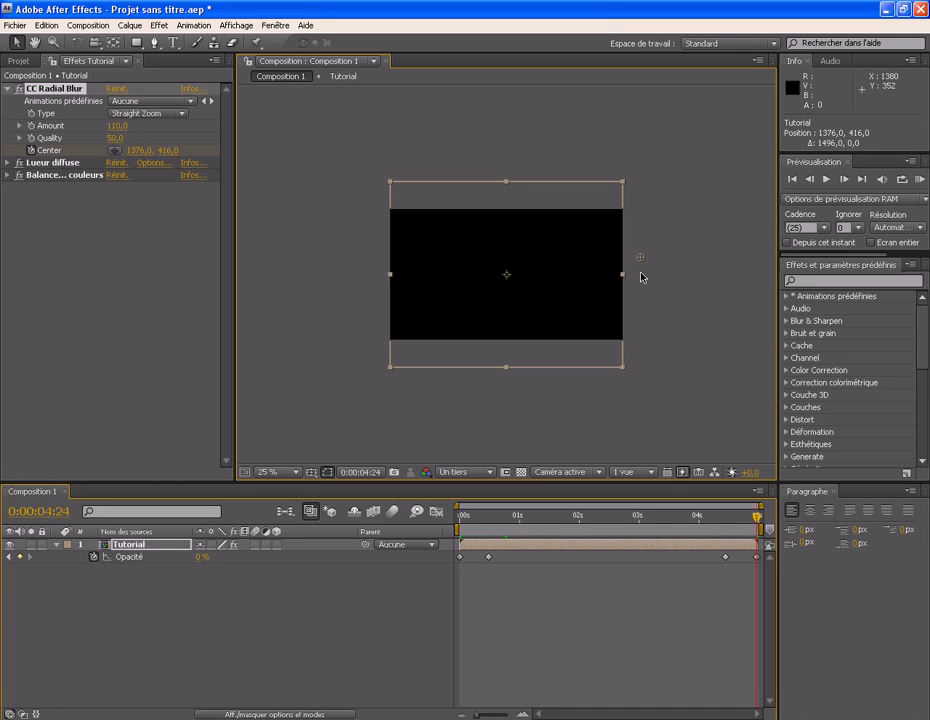
left_click(402, 622)
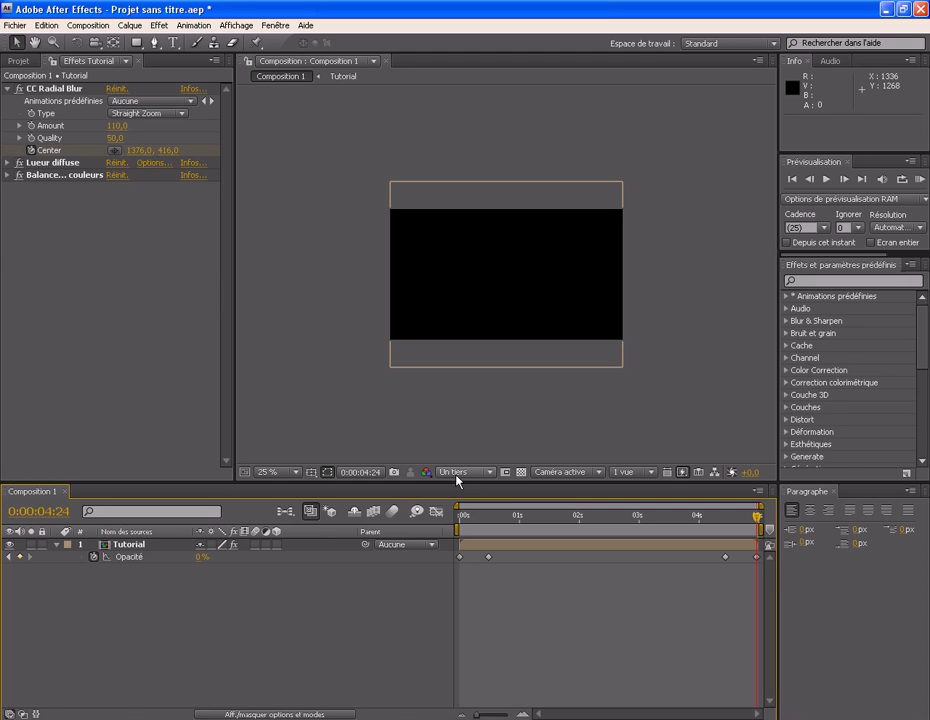
Run a RAM preview of the sweeping light rays, stop it and return to 0:00:00:00.
key("KP_0")
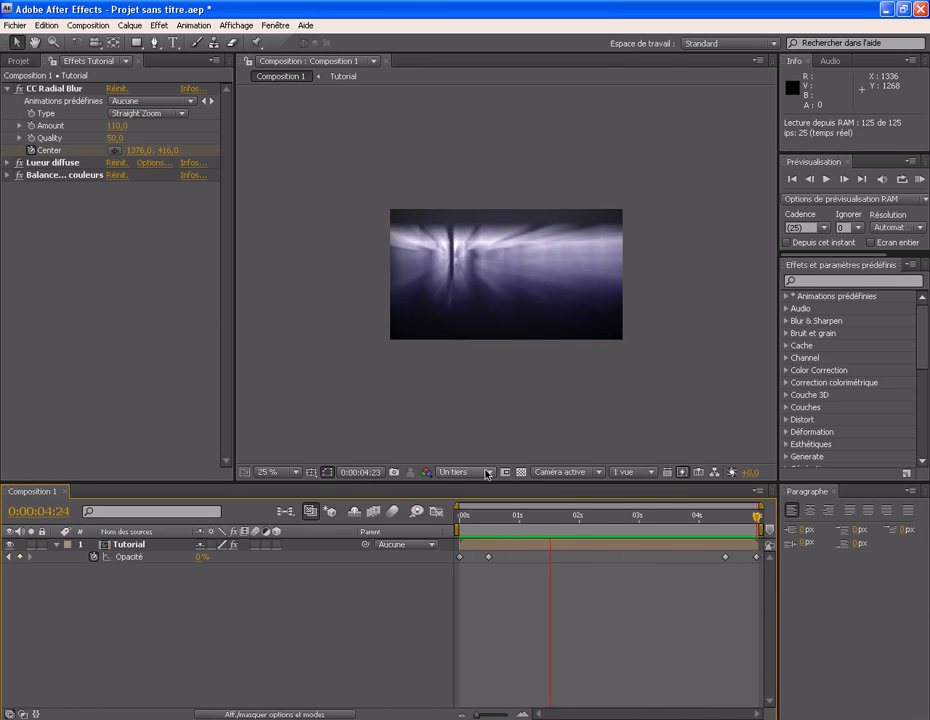
left_click(690, 520)
left_click_drag(760, 520, 450, 513)
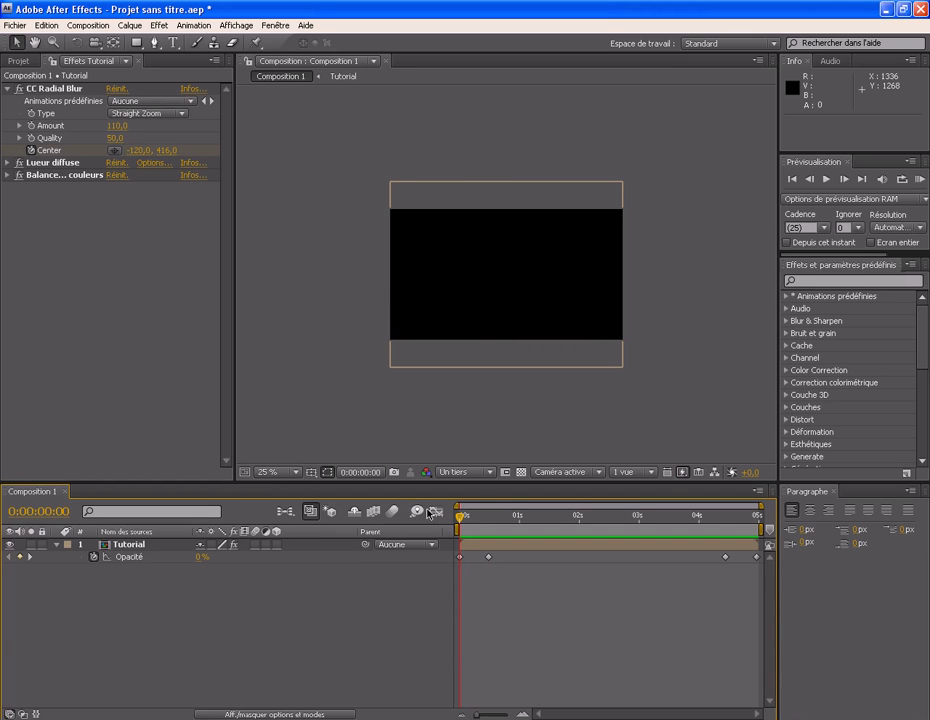